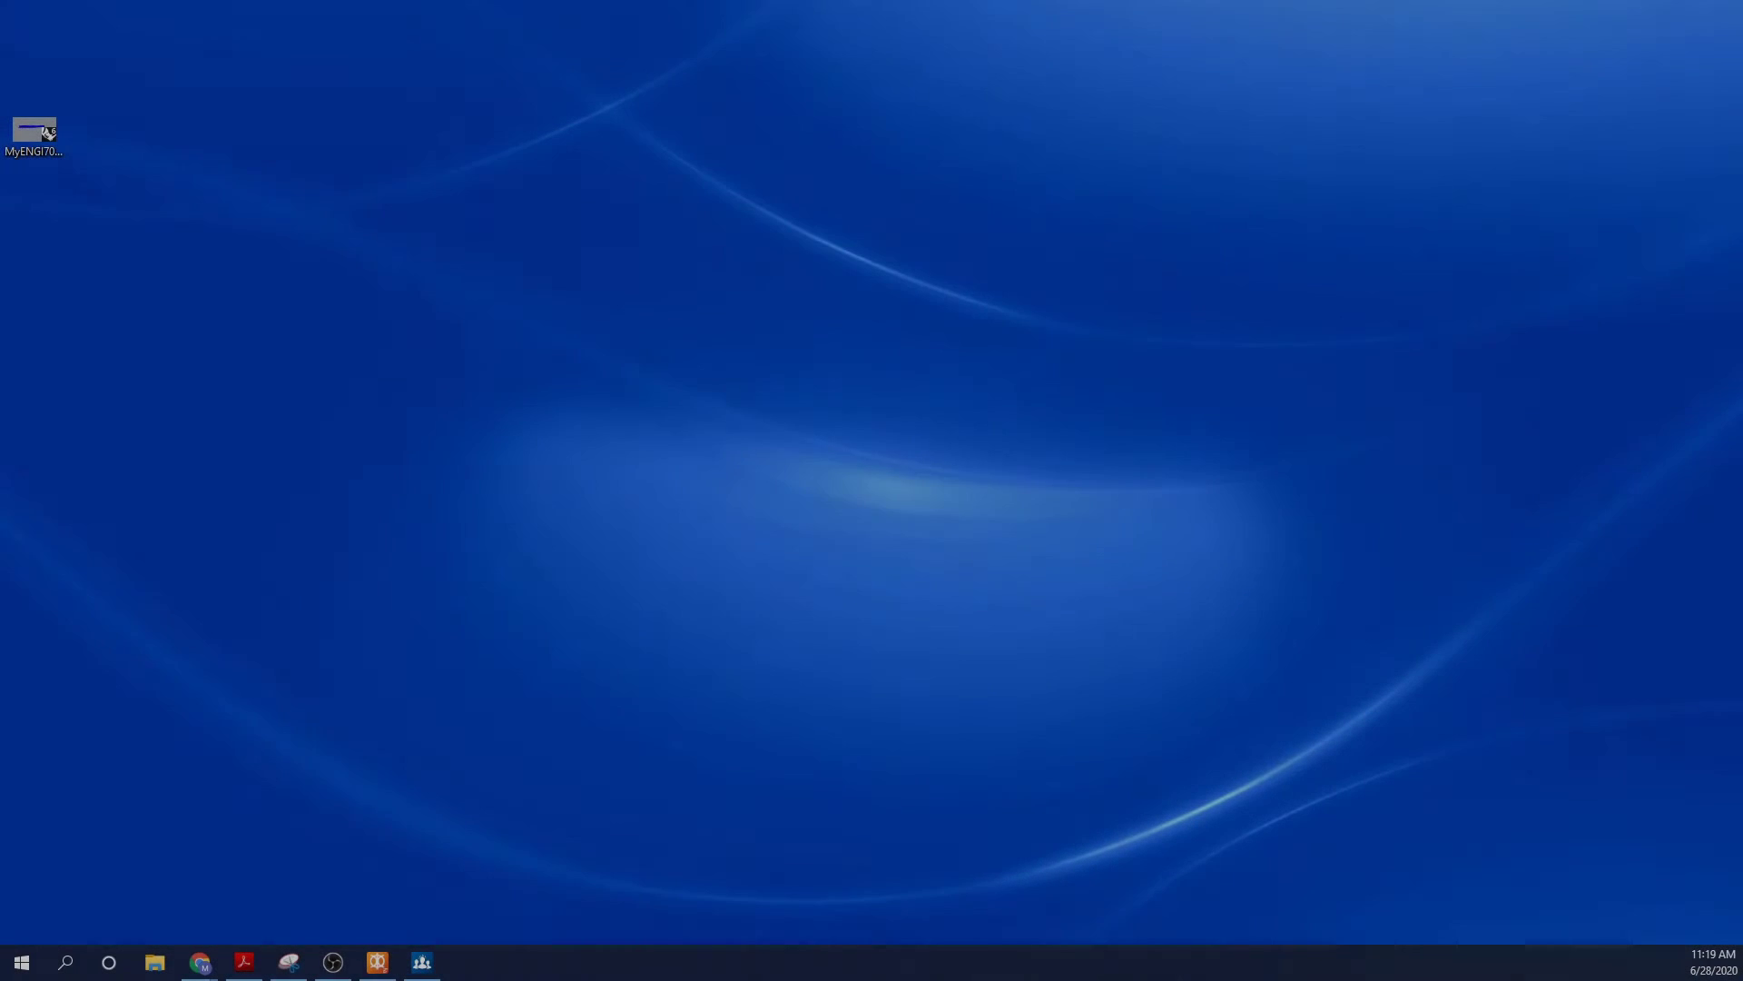
- Bring the MAXSURF Stability window back on screen and maximize it
click(377, 962)
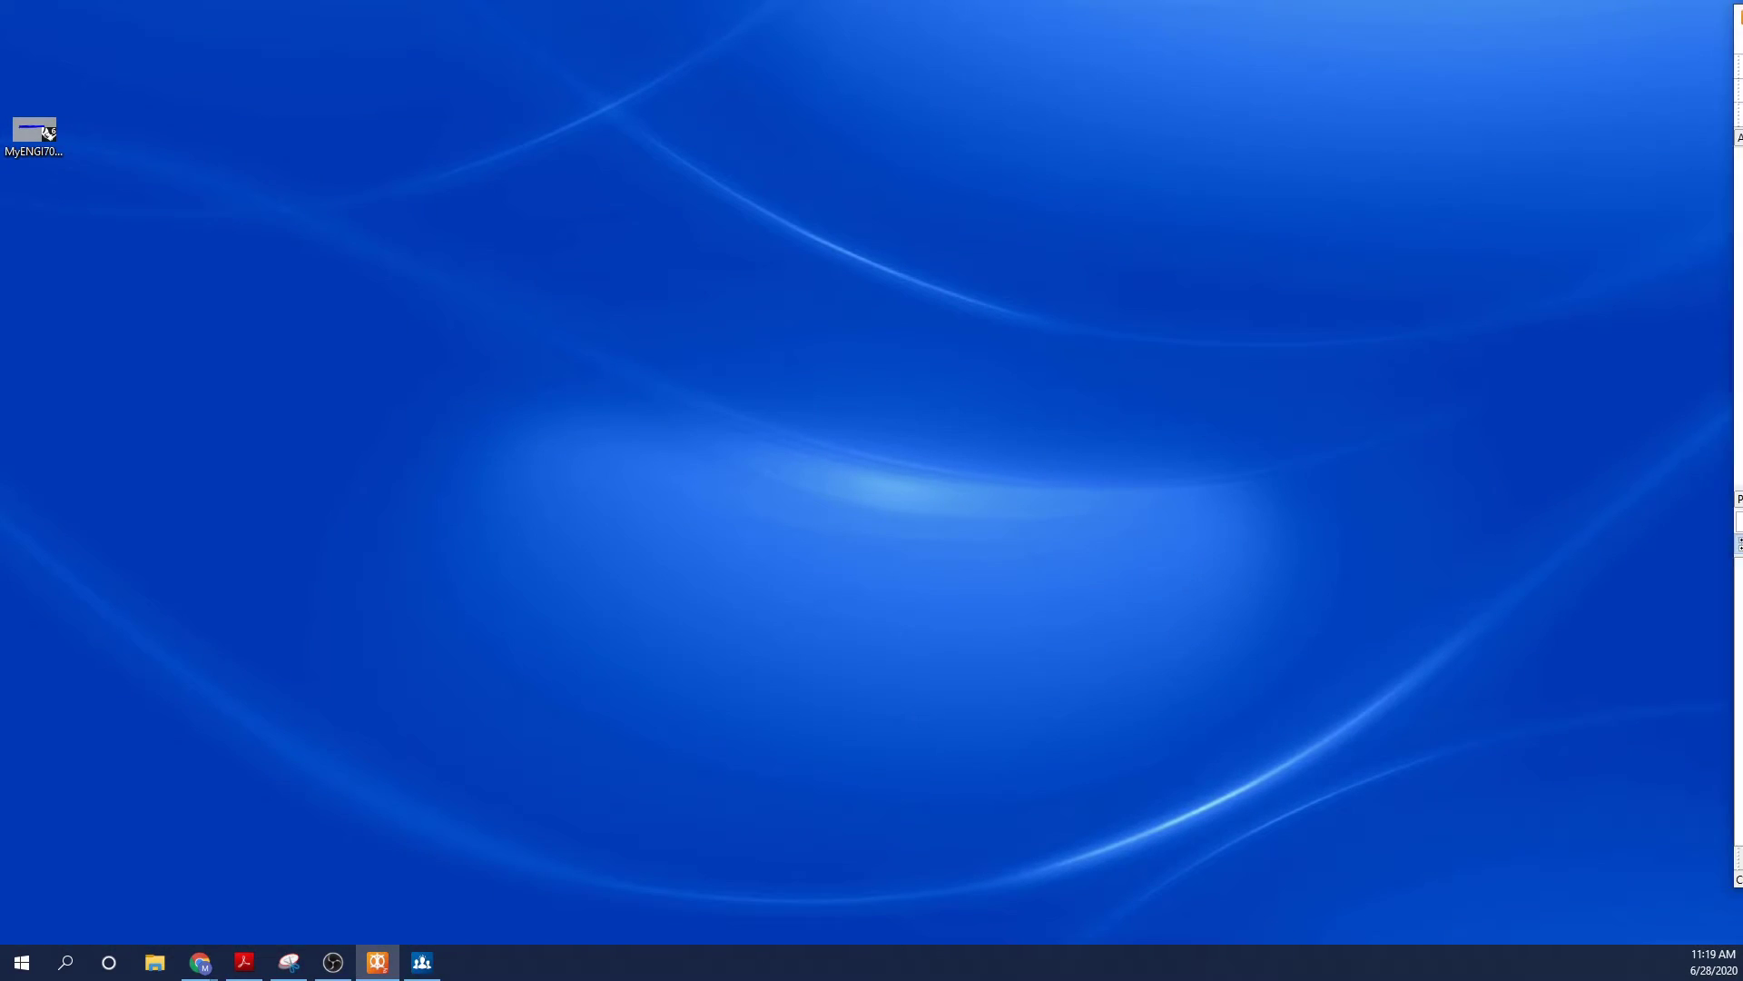
drag(1219, 274, 1233, 70)
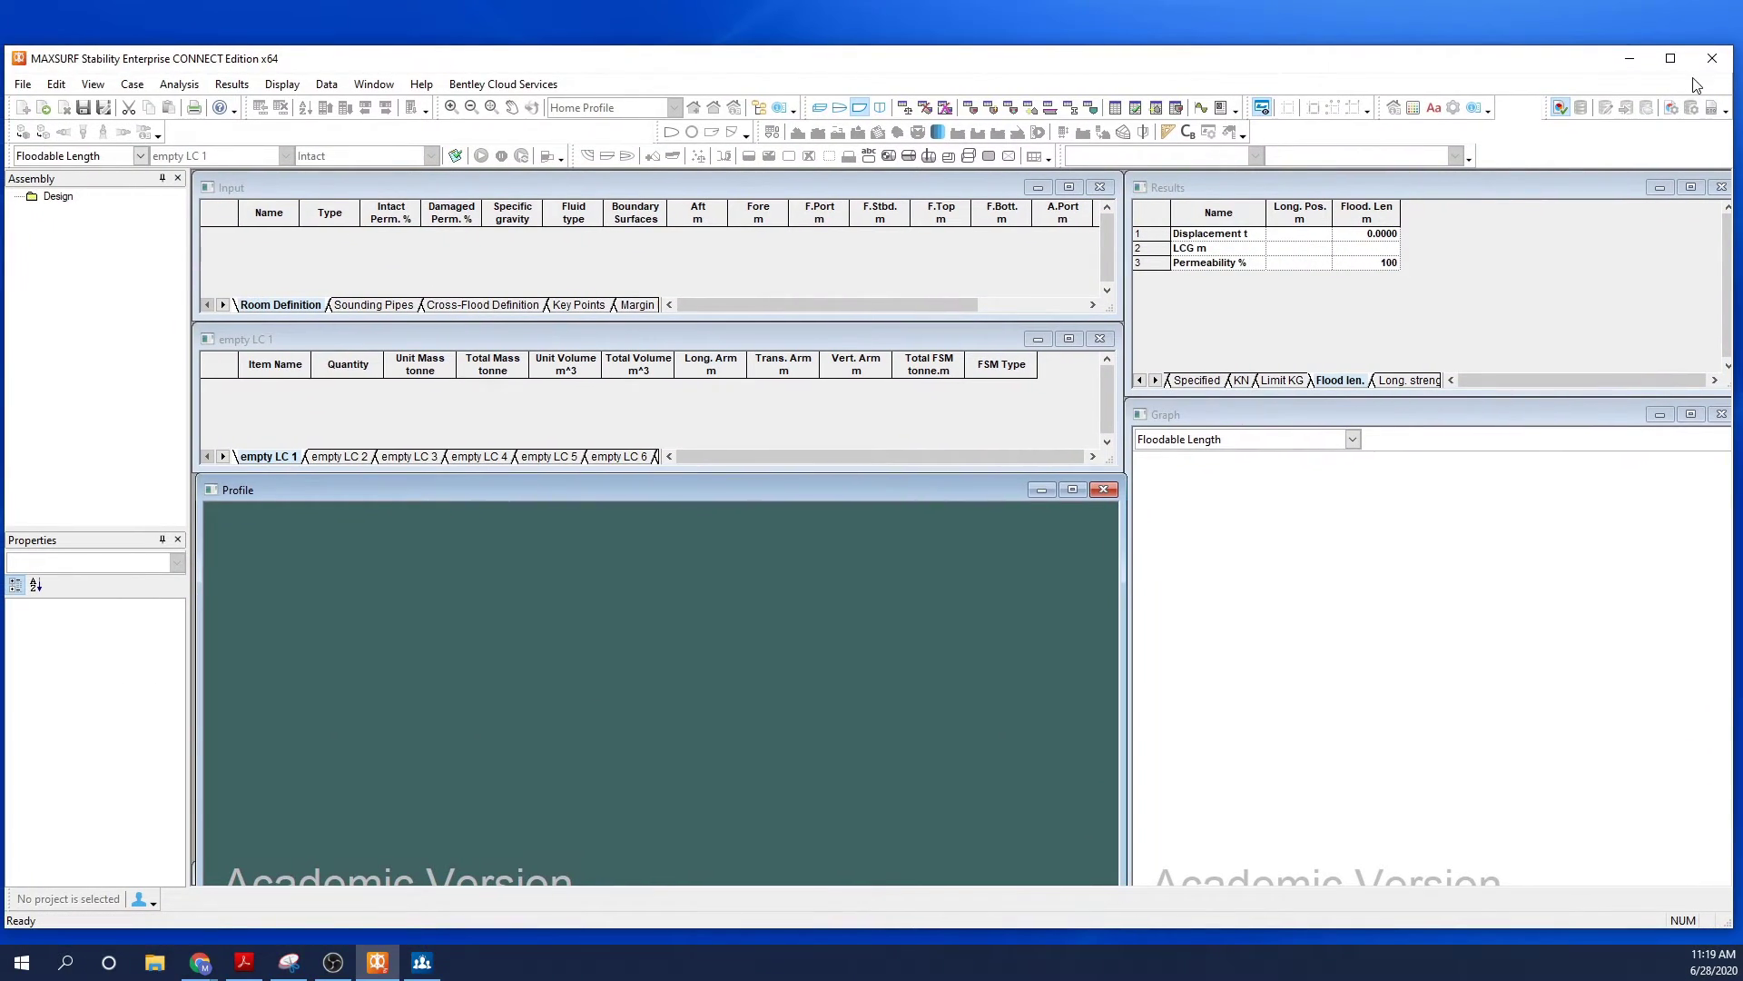
click(1671, 60)
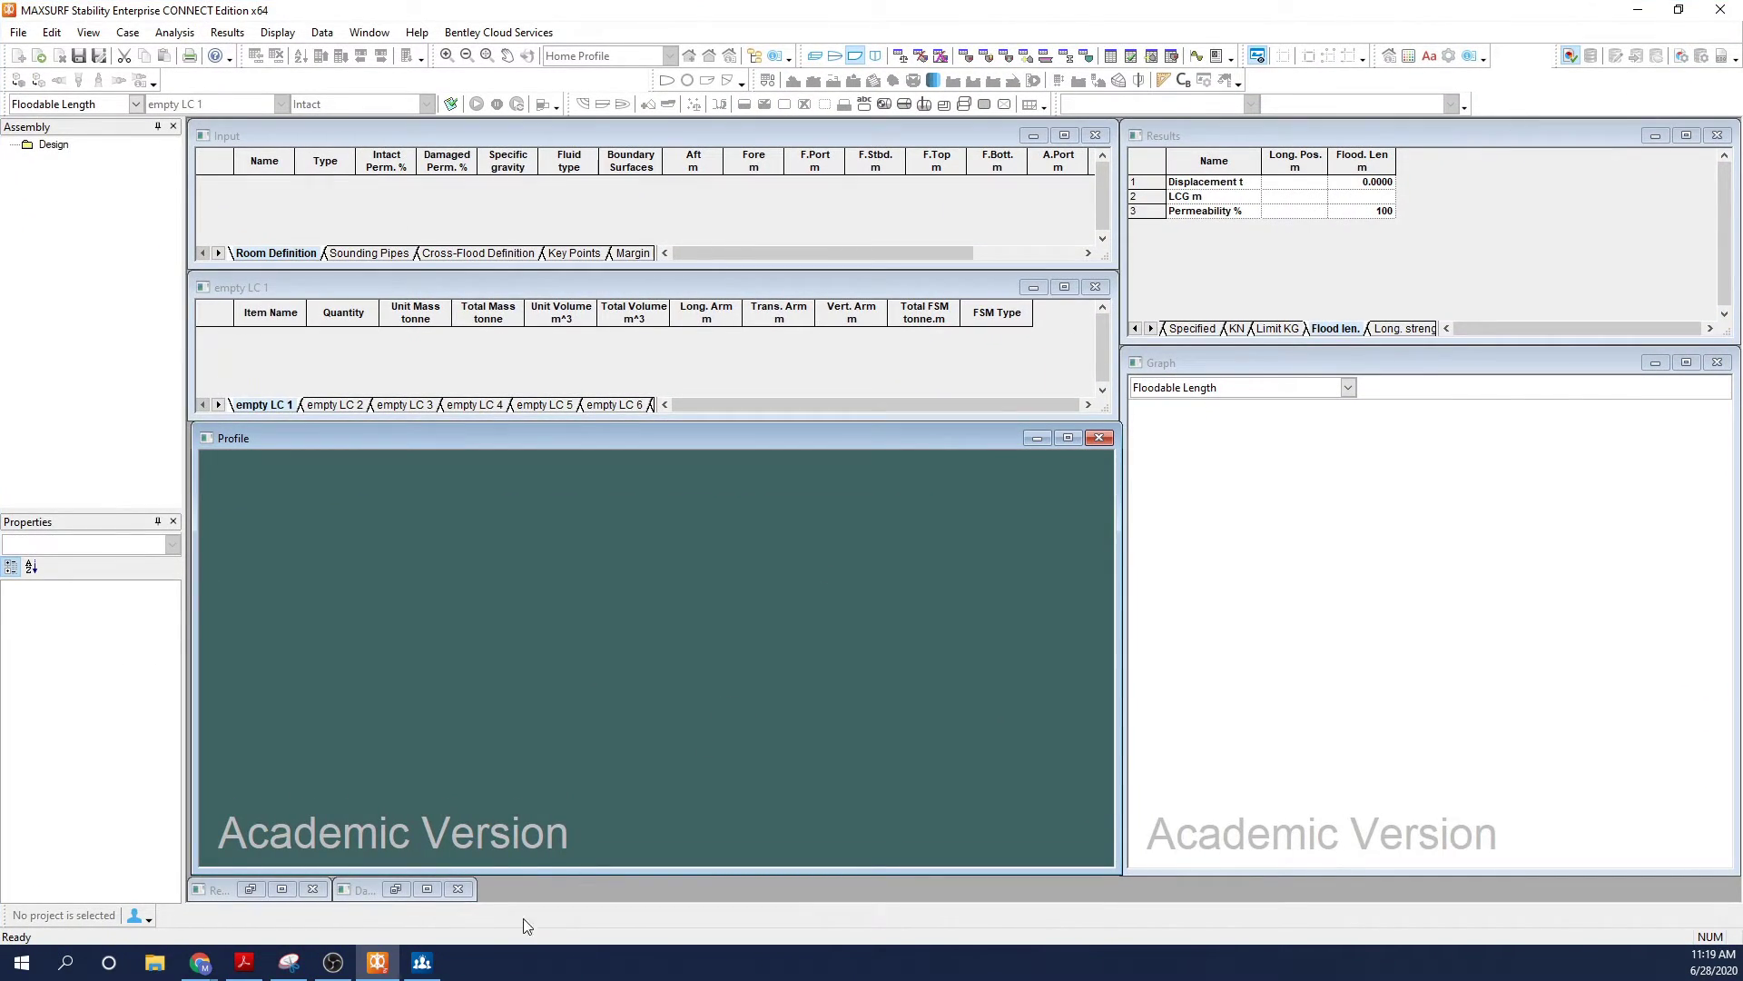
- Open ENGI 7000_My Hull Design and accept the default section calculation options
click(19, 34)
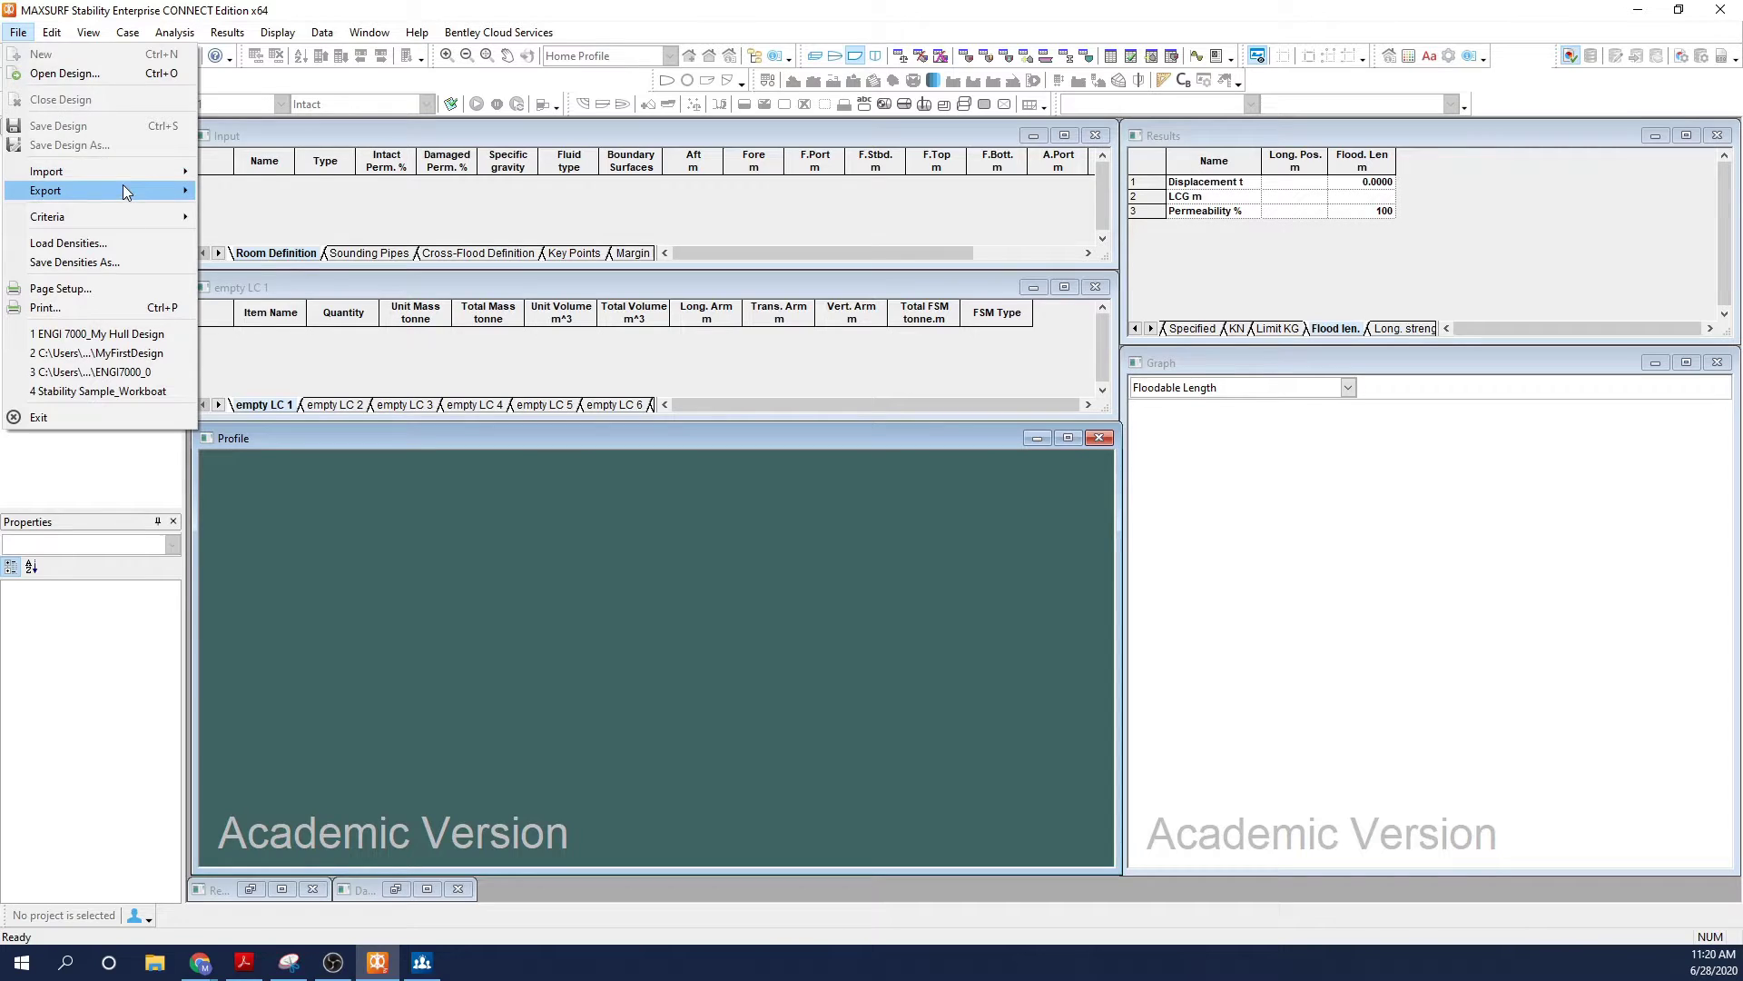
mouse_move(129, 173)
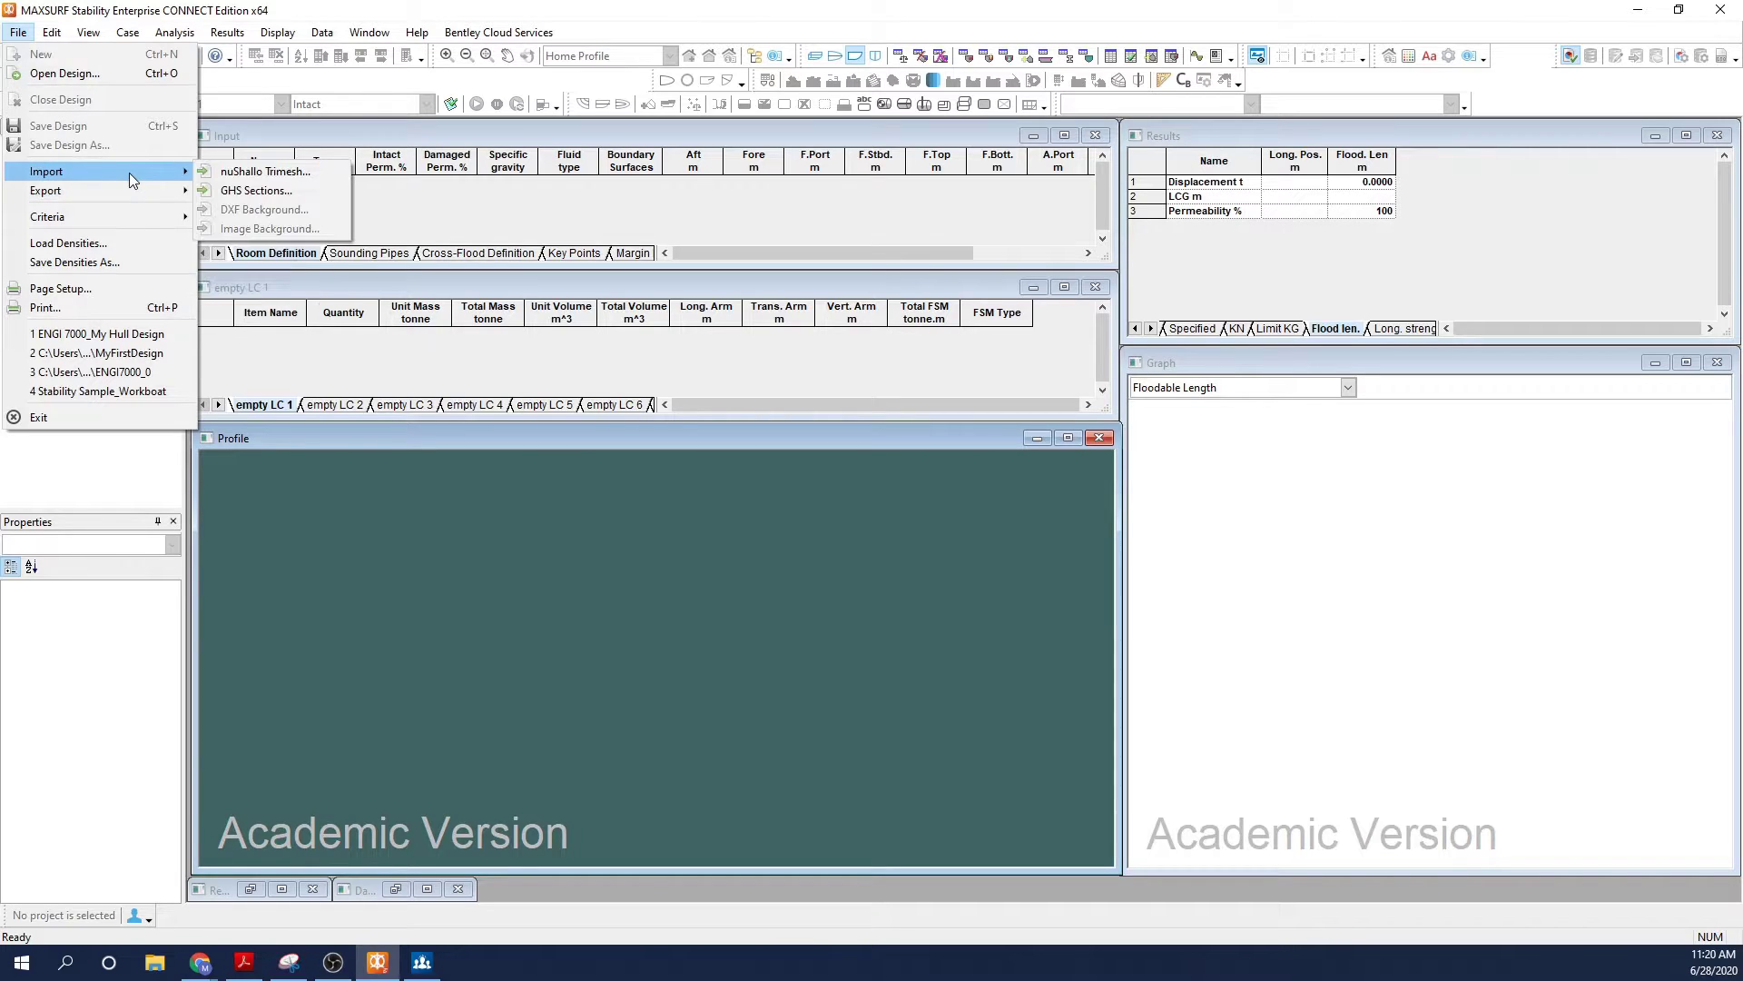
click(125, 77)
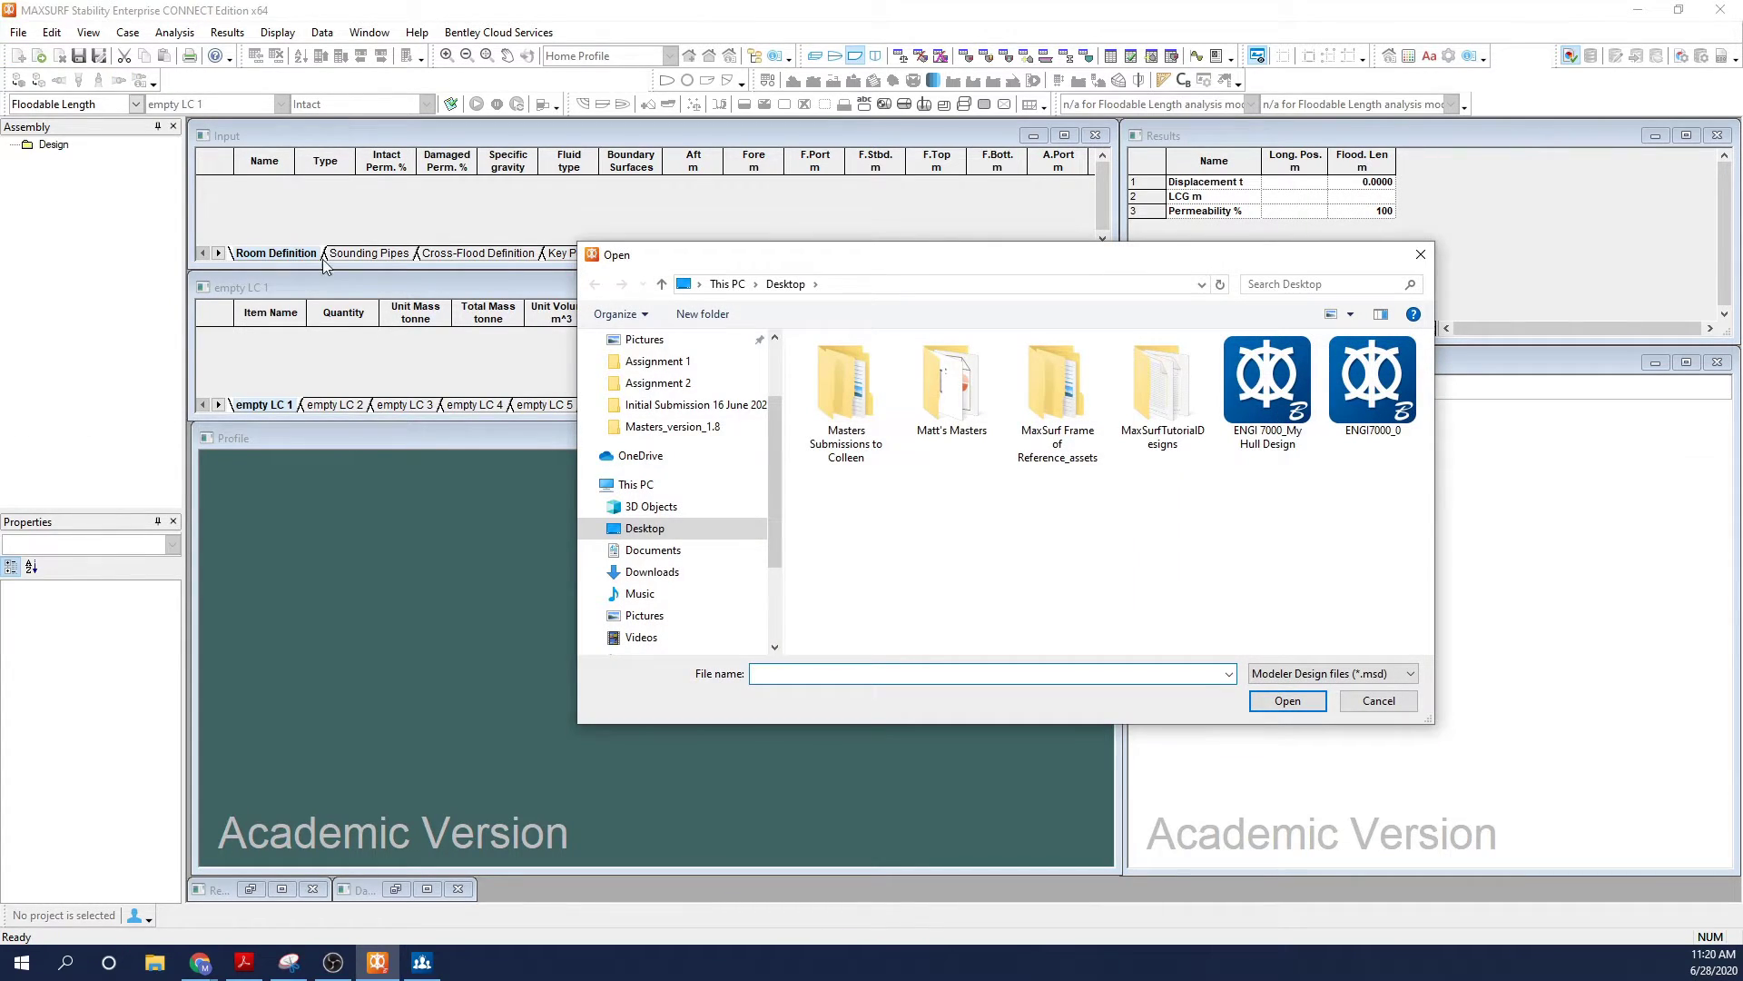
click(1269, 419)
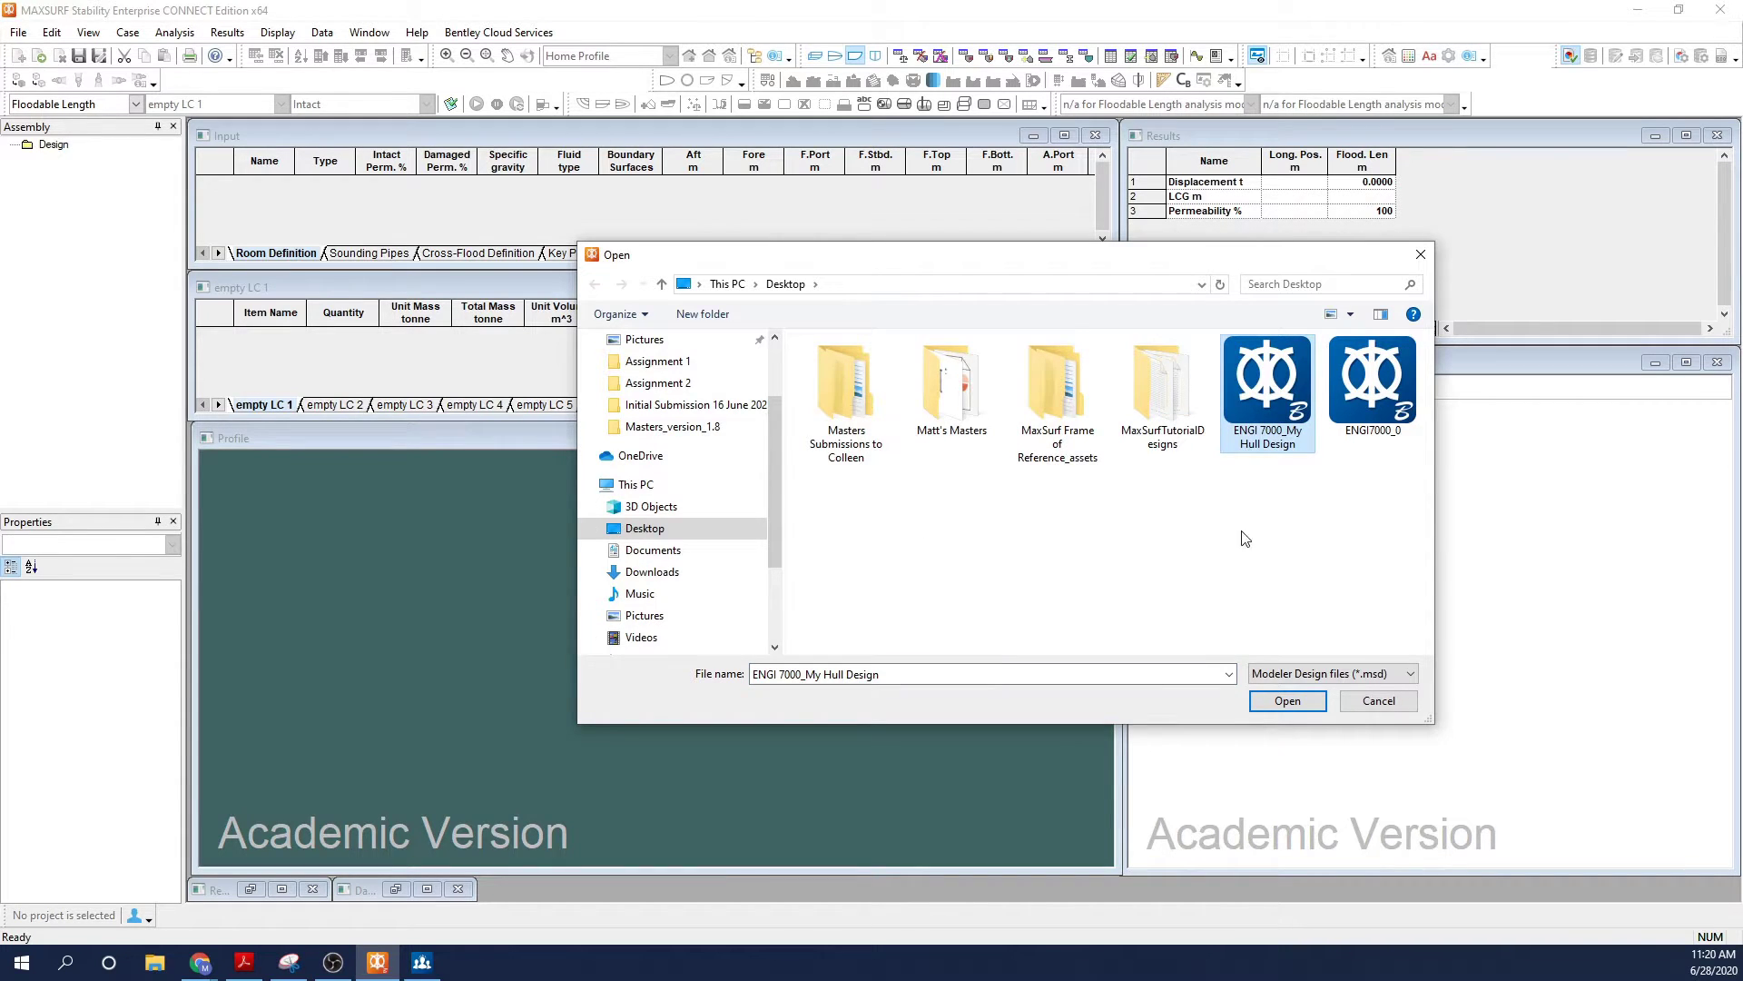
click(1288, 700)
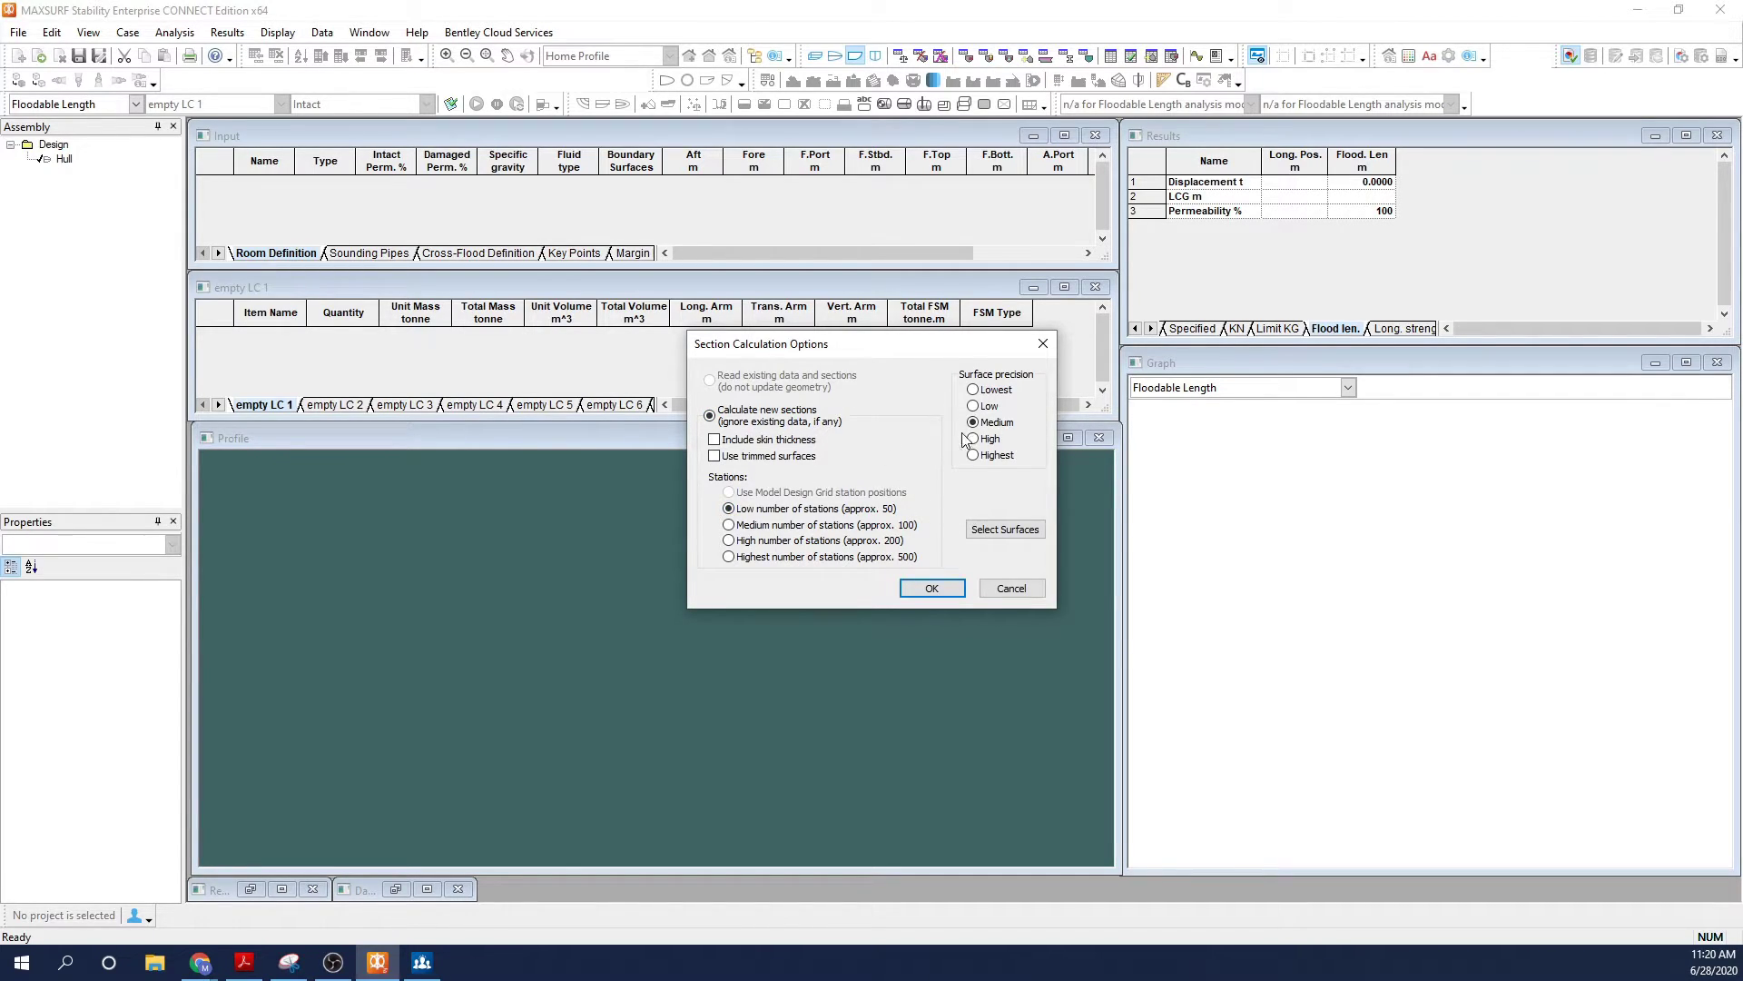
click(942, 592)
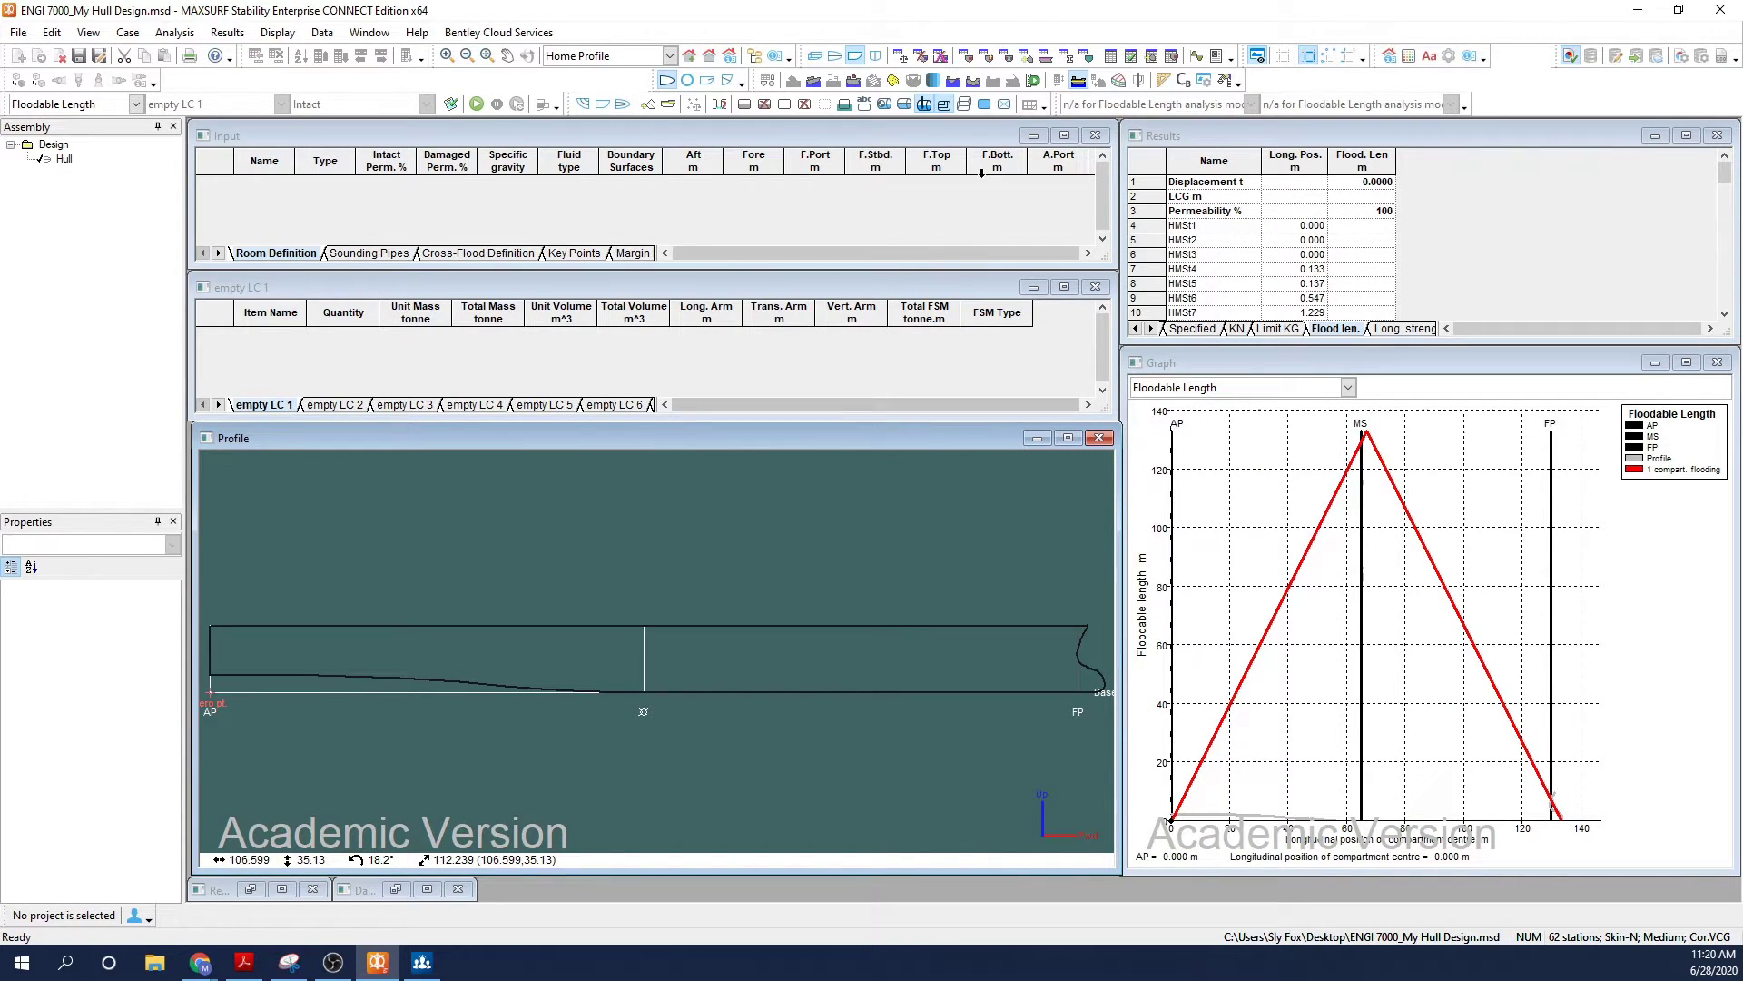
- In the bulkhead definitions table, add a transverse bulkhead named FWD Crash at 126.5 m
click(1086, 58)
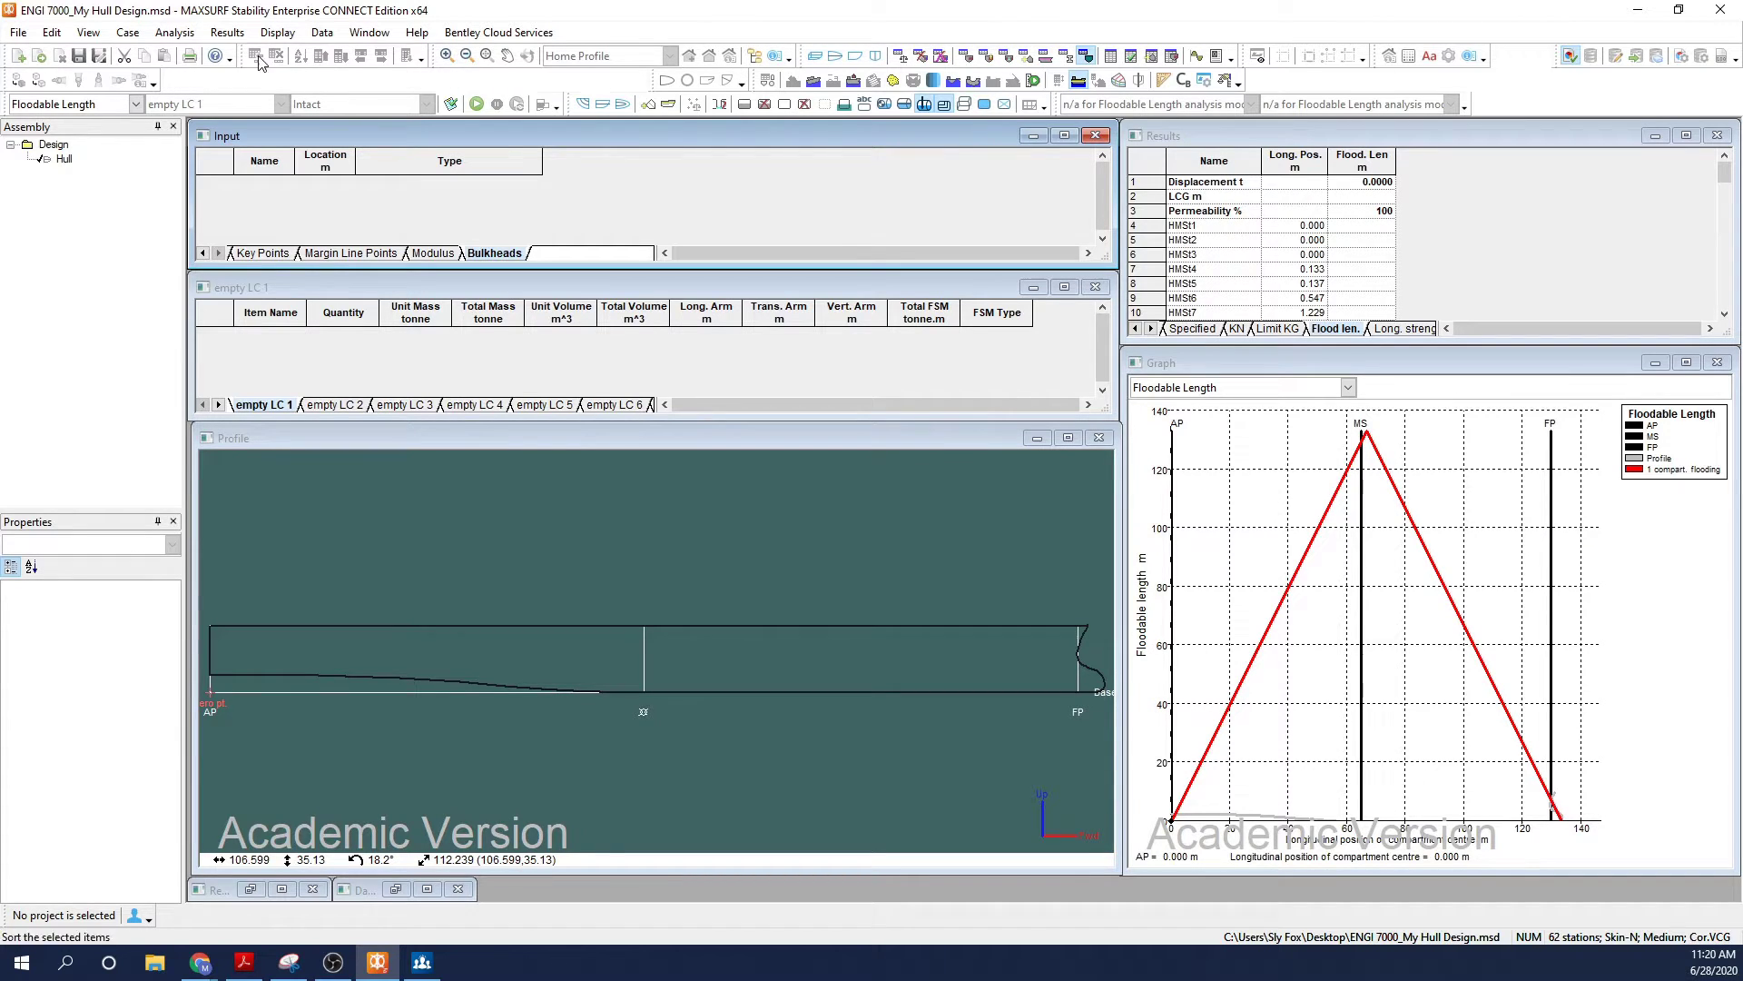
click(17, 32)
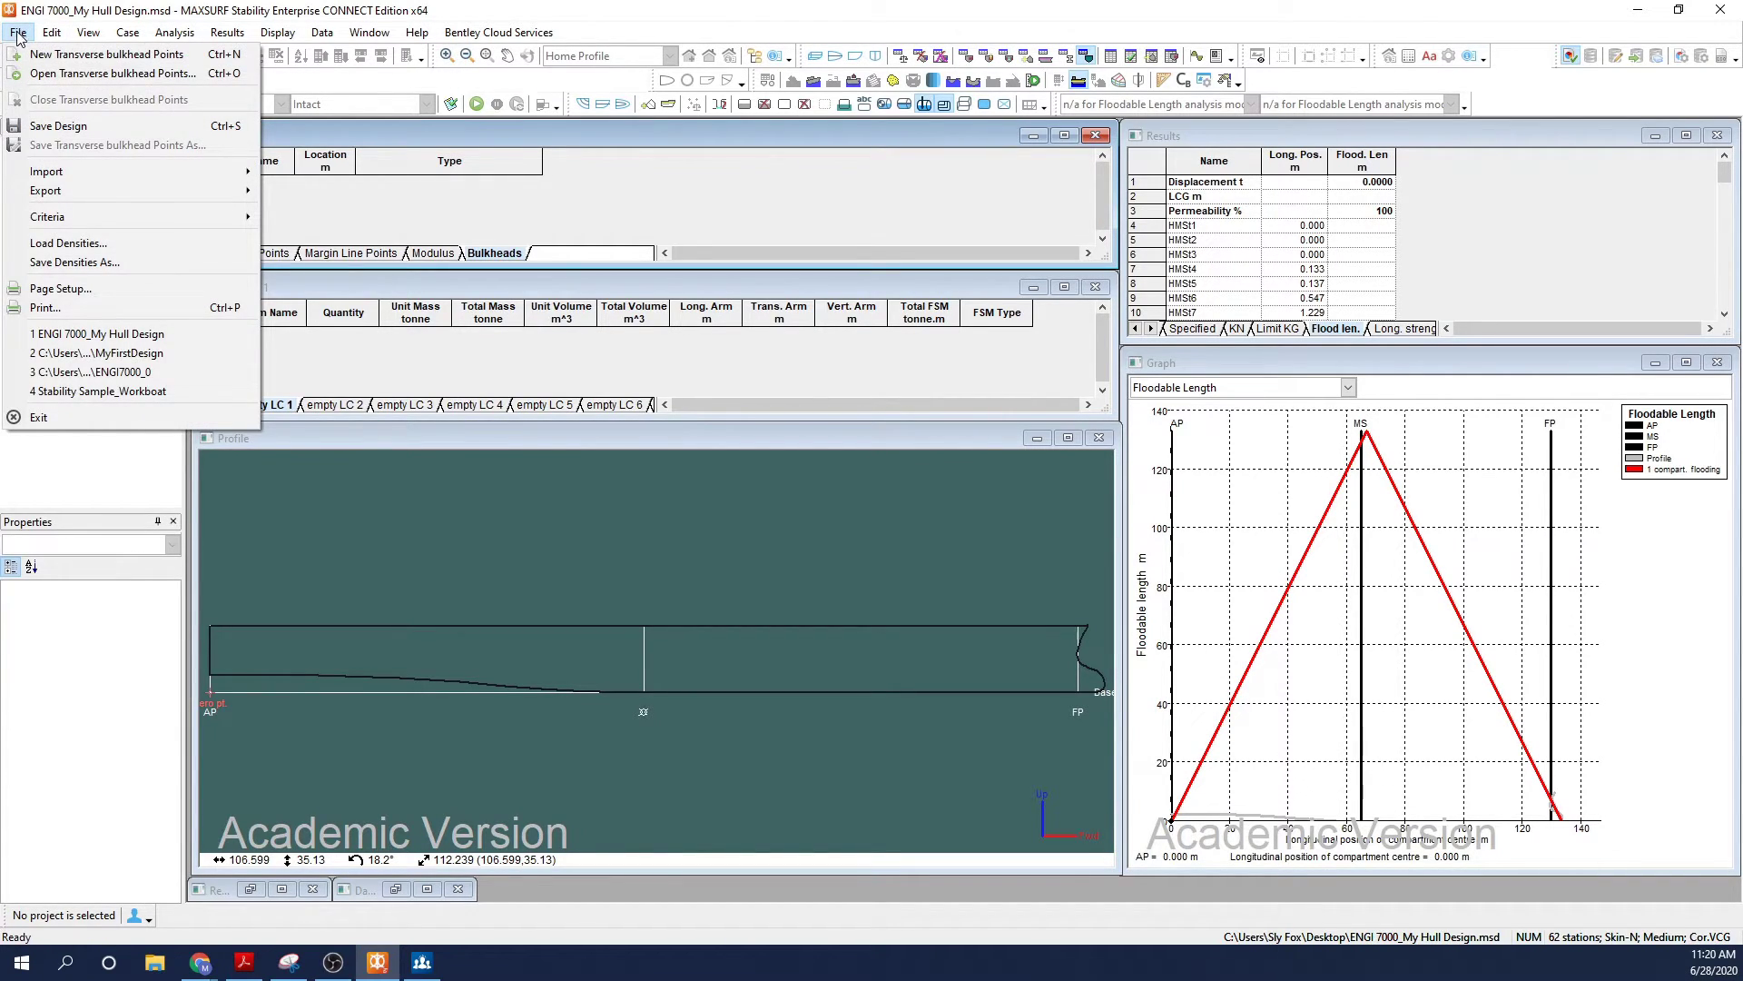
click(58, 55)
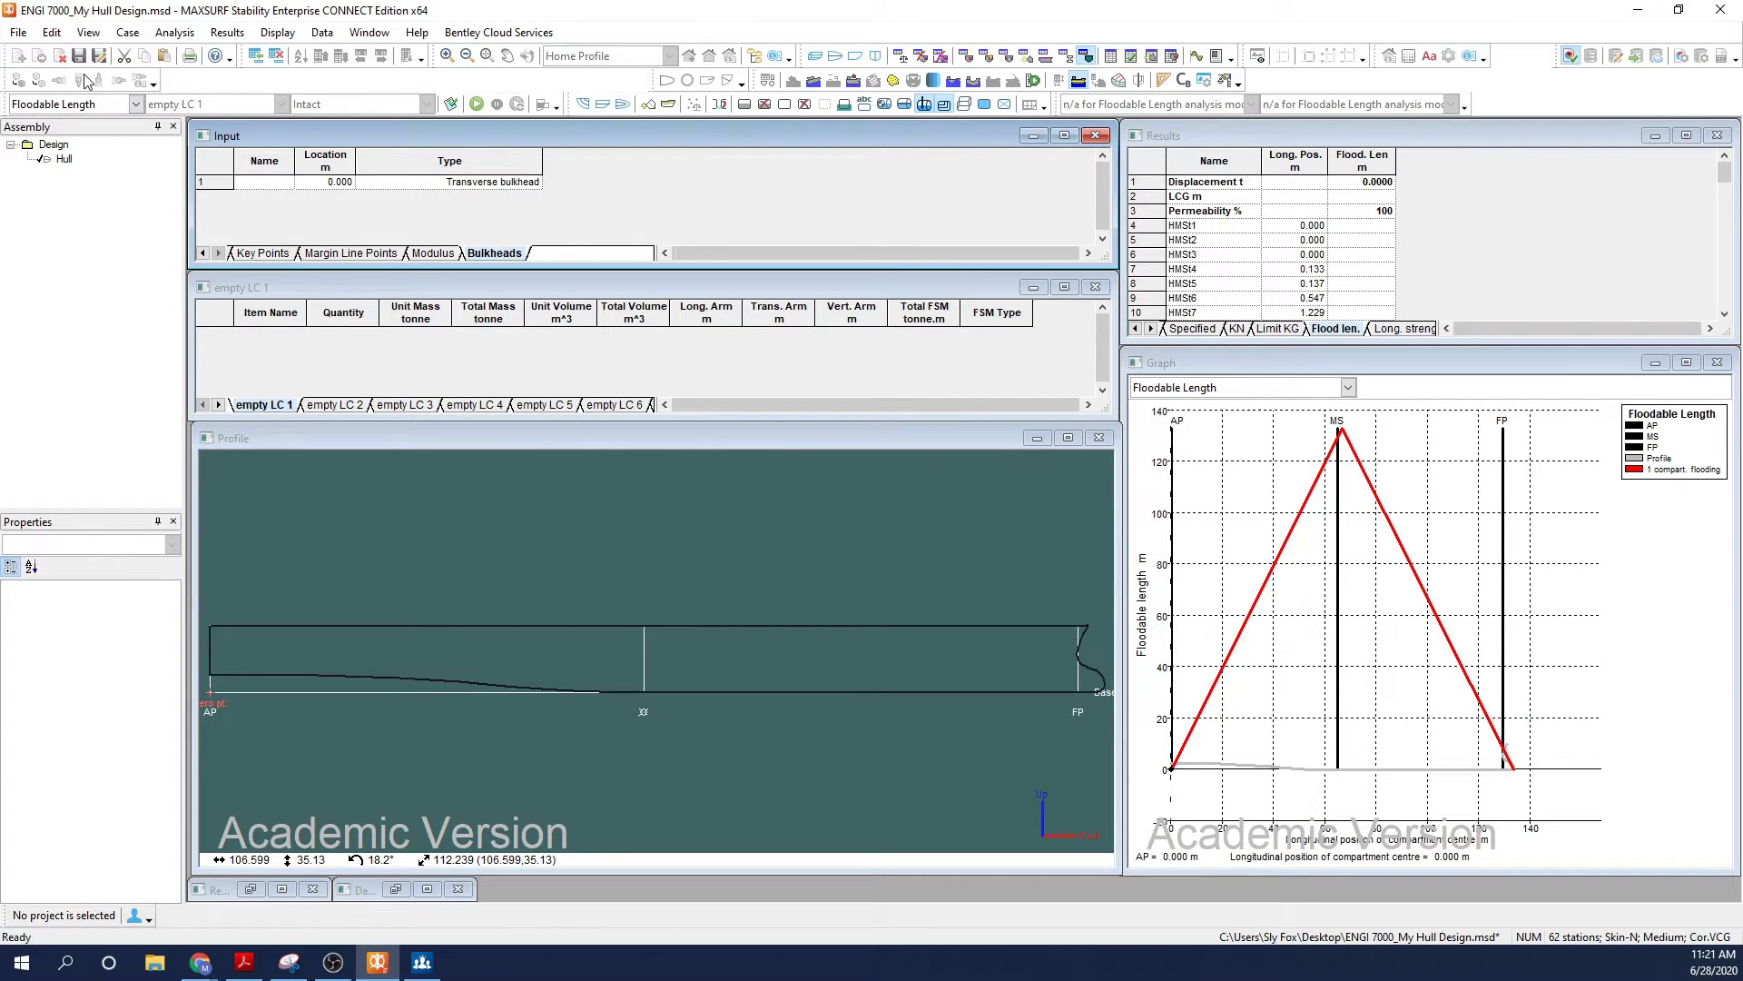
click(277, 185)
text(FWD Crash)
click(340, 184)
text(126.5)
key(Return)
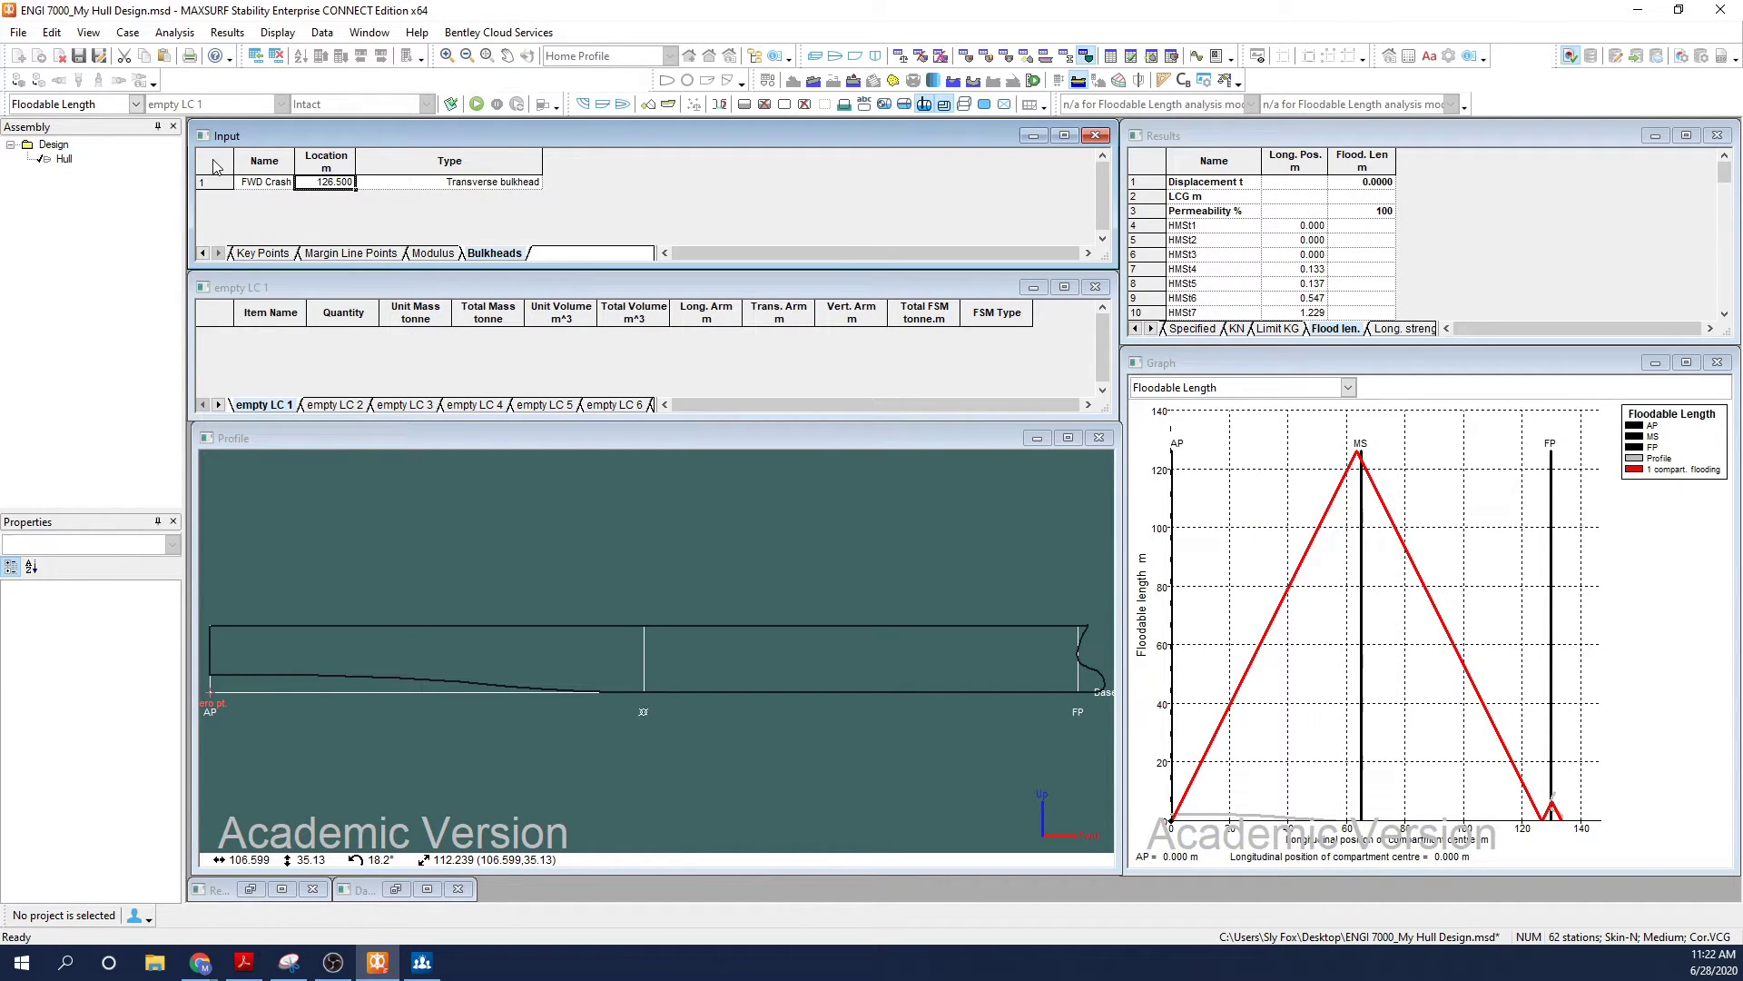
- Add a second bulkhead named AFT Peak at 5 m, then return to the Profile window
click(52, 33)
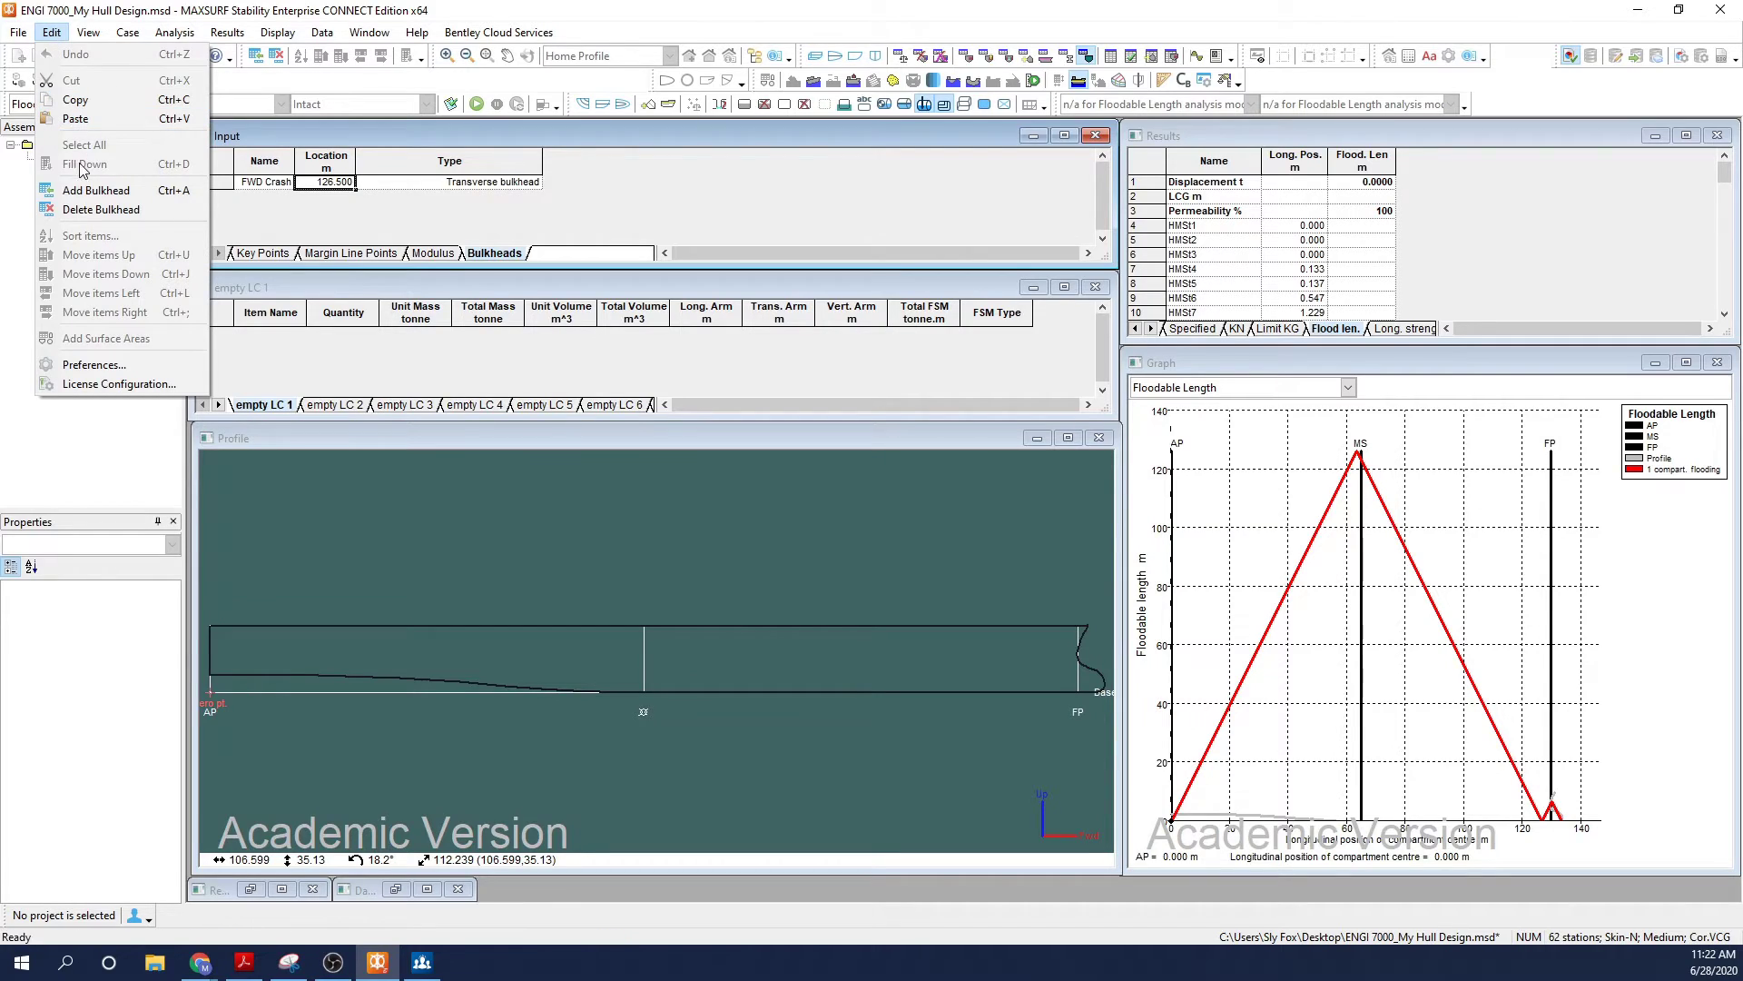
click(94, 191)
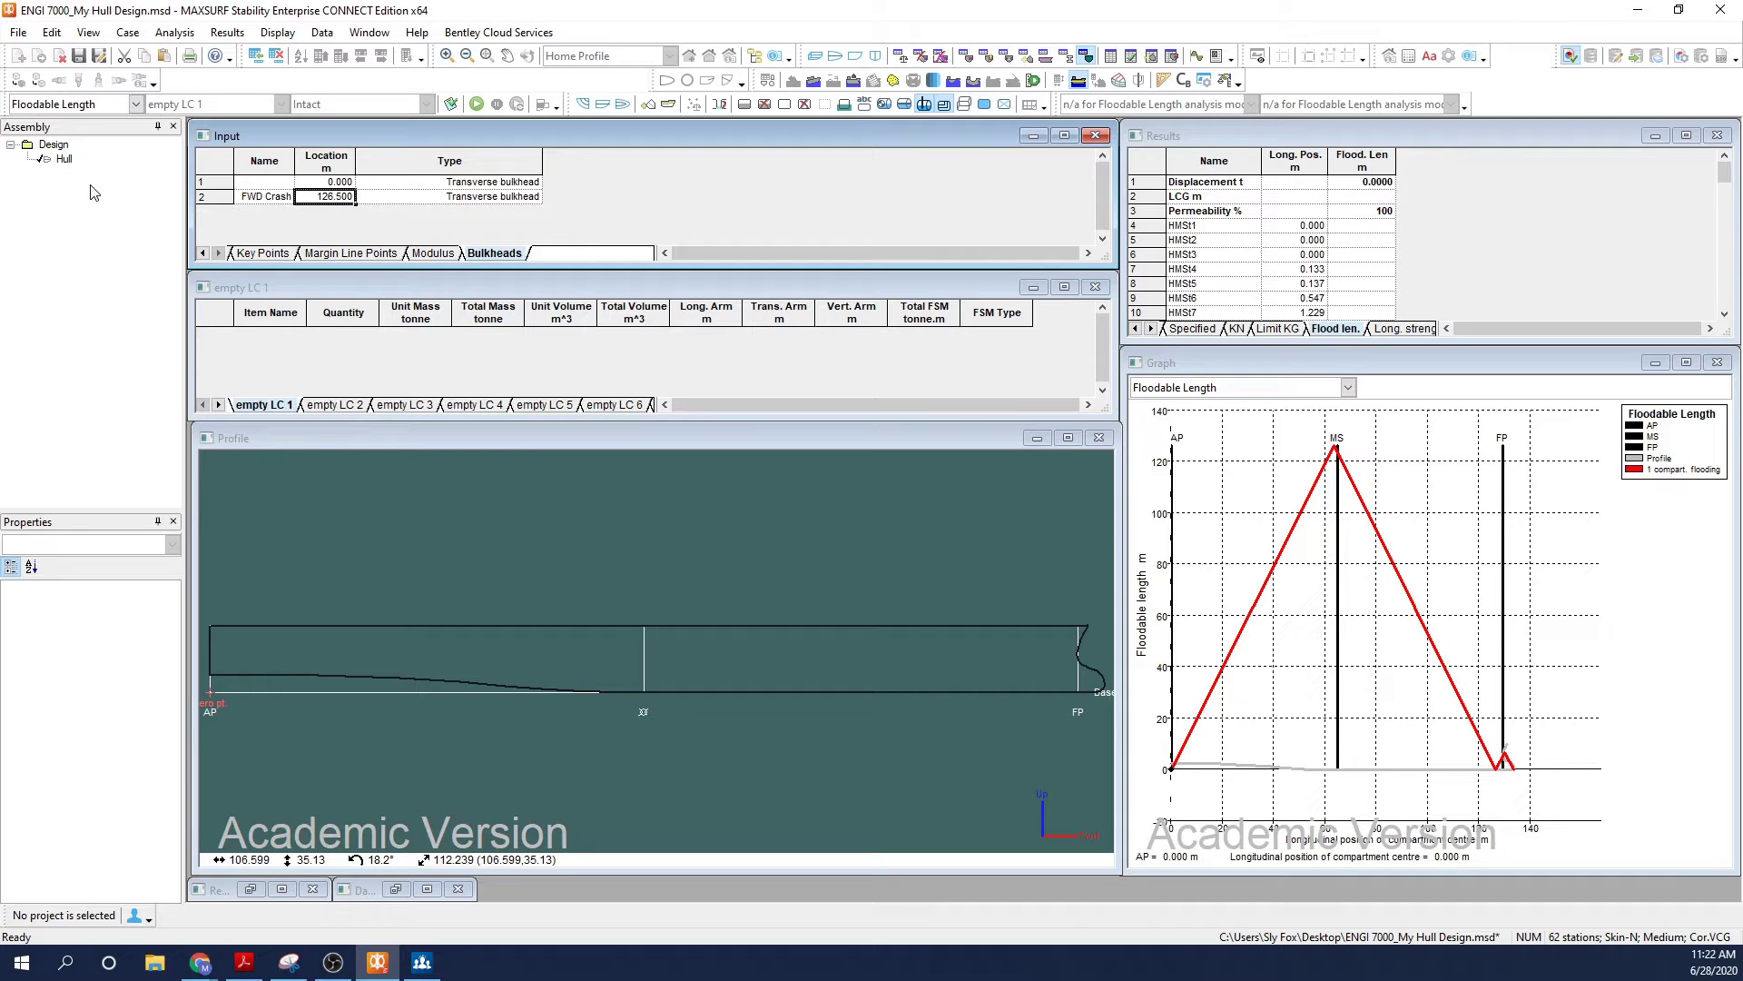
click(274, 184)
text(AFT Peak)
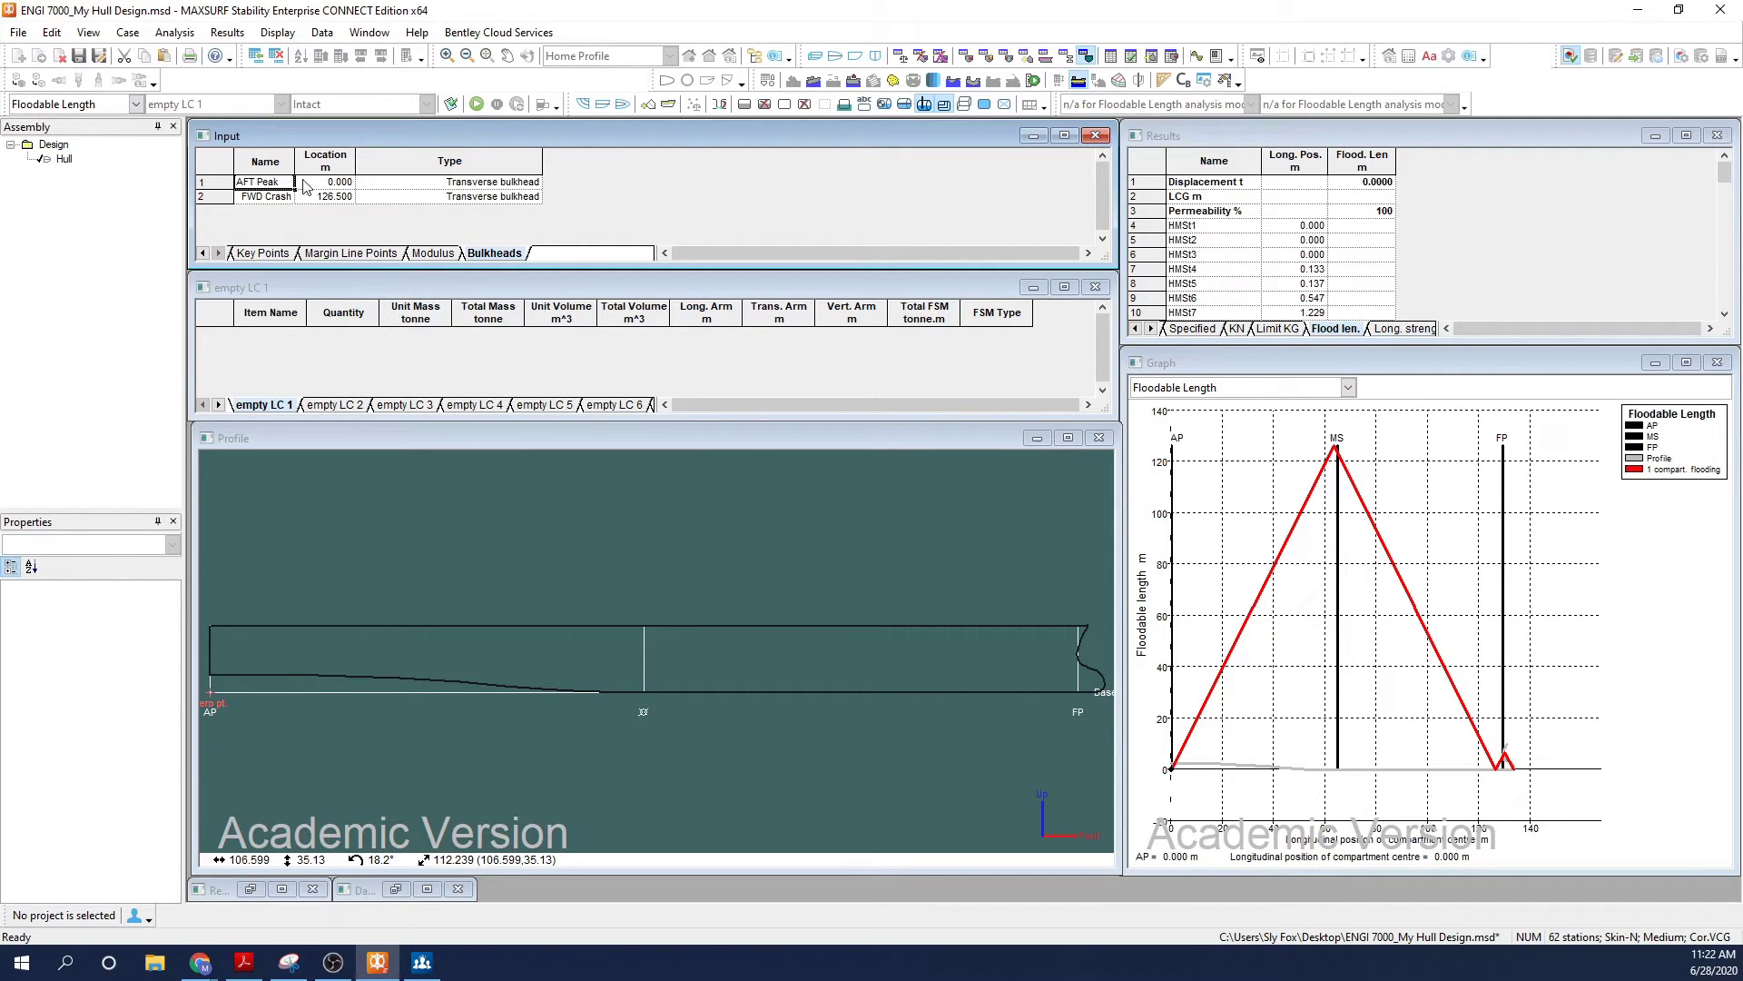
click(339, 185)
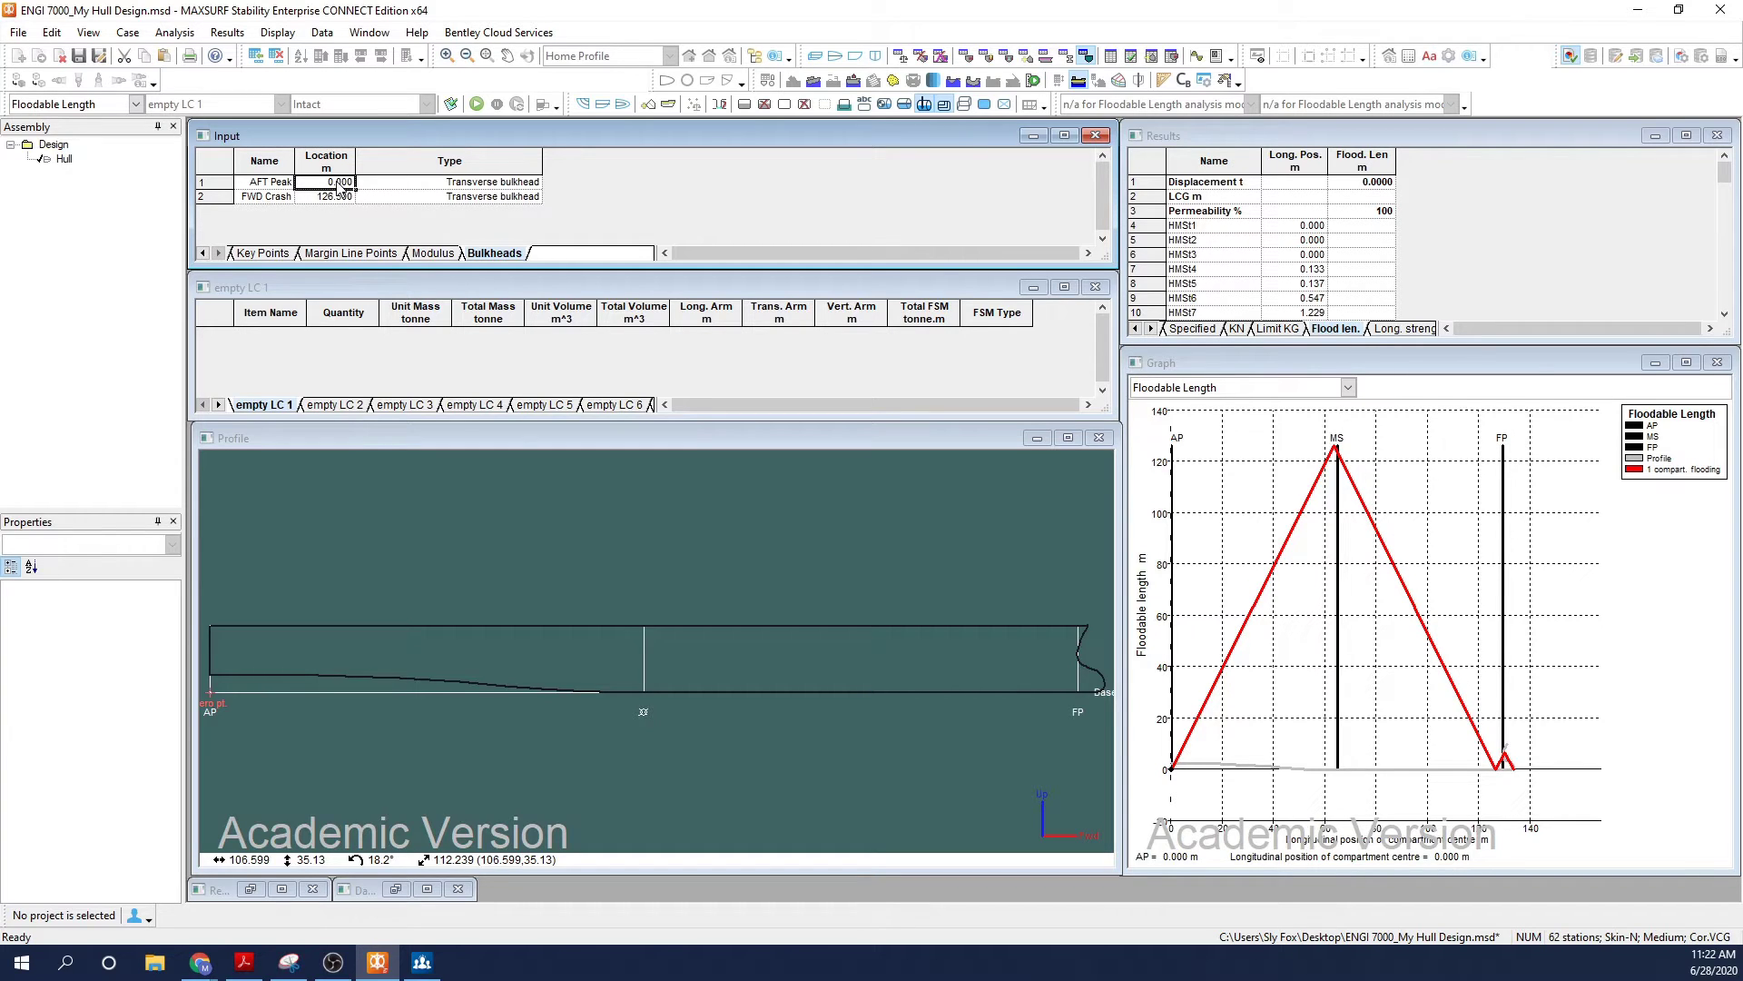
text(5)
key(Return)
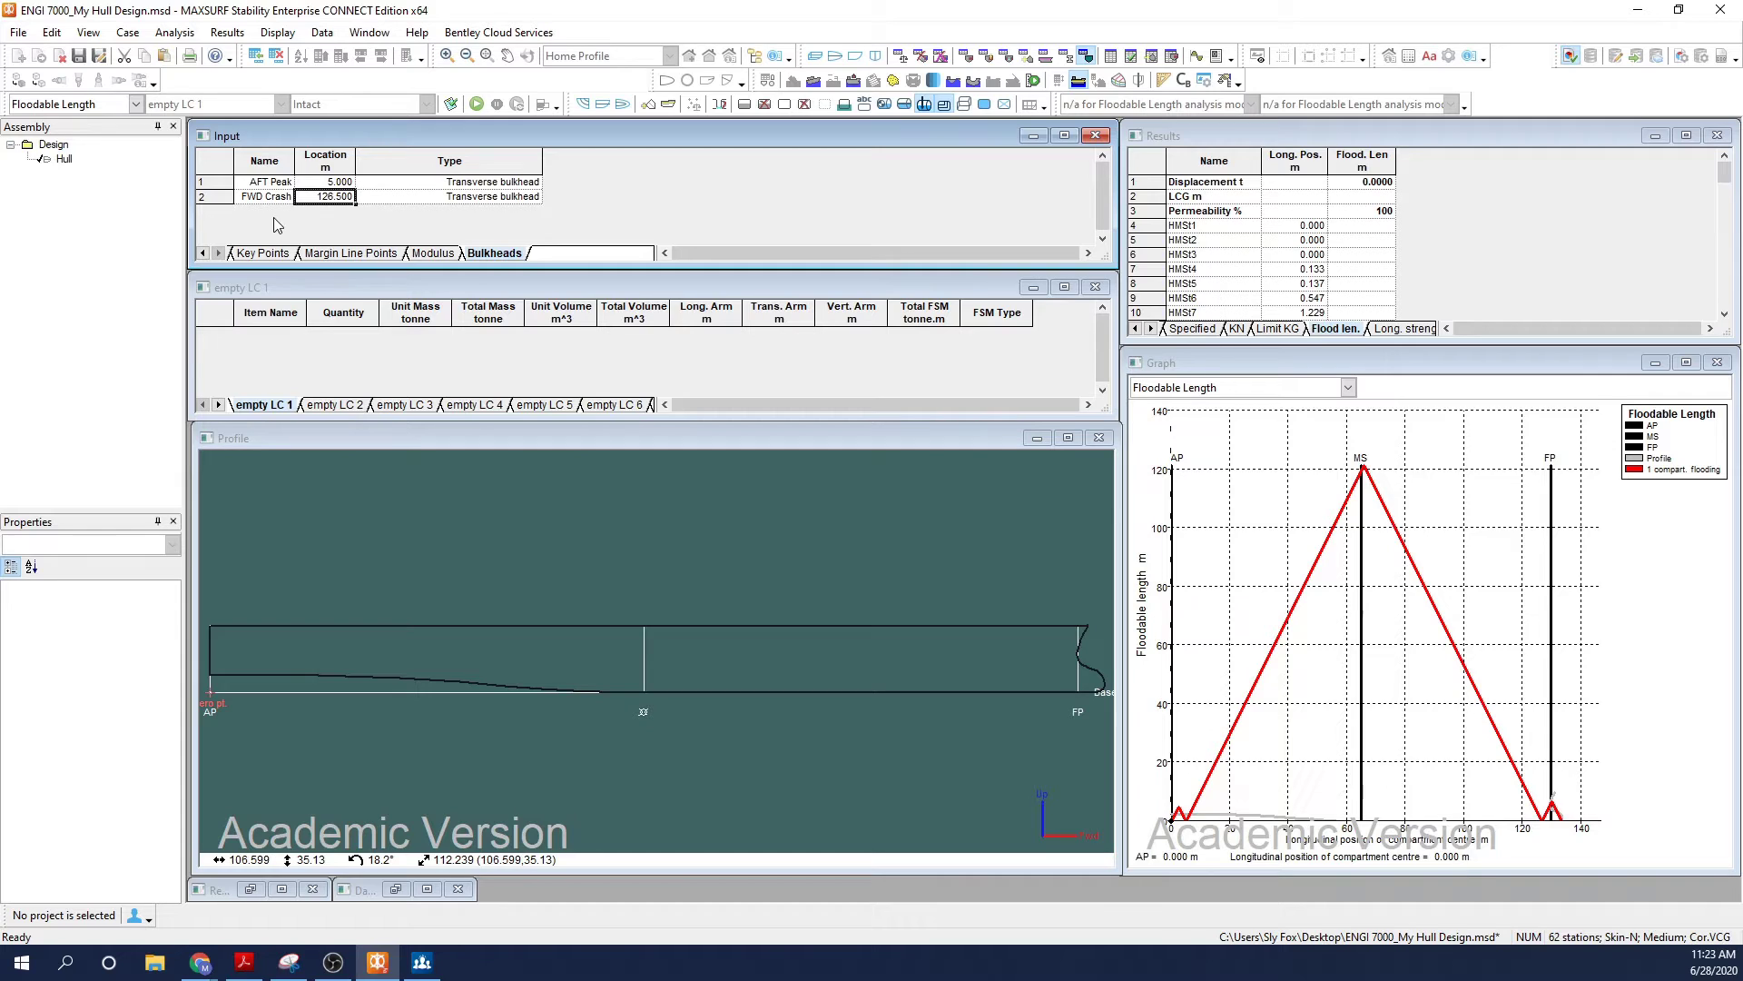
click(394, 438)
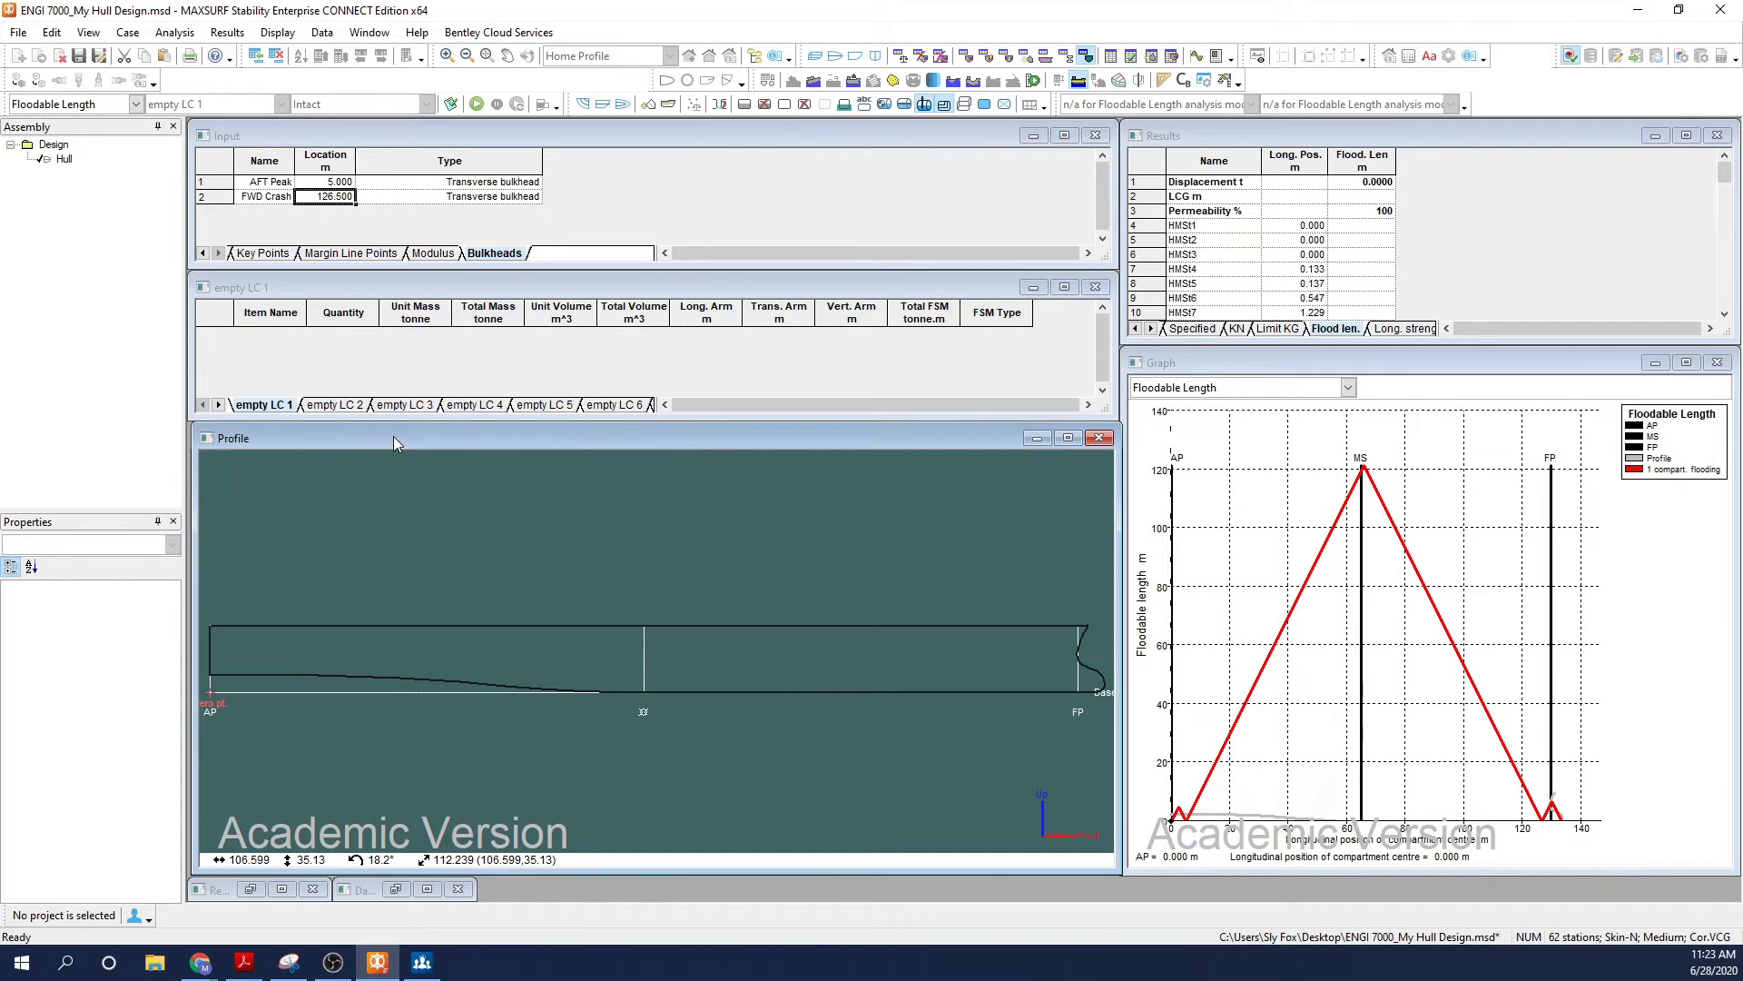
- Switch the hull view direction to Plan and reactivate the bulkhead input table
click(358, 34)
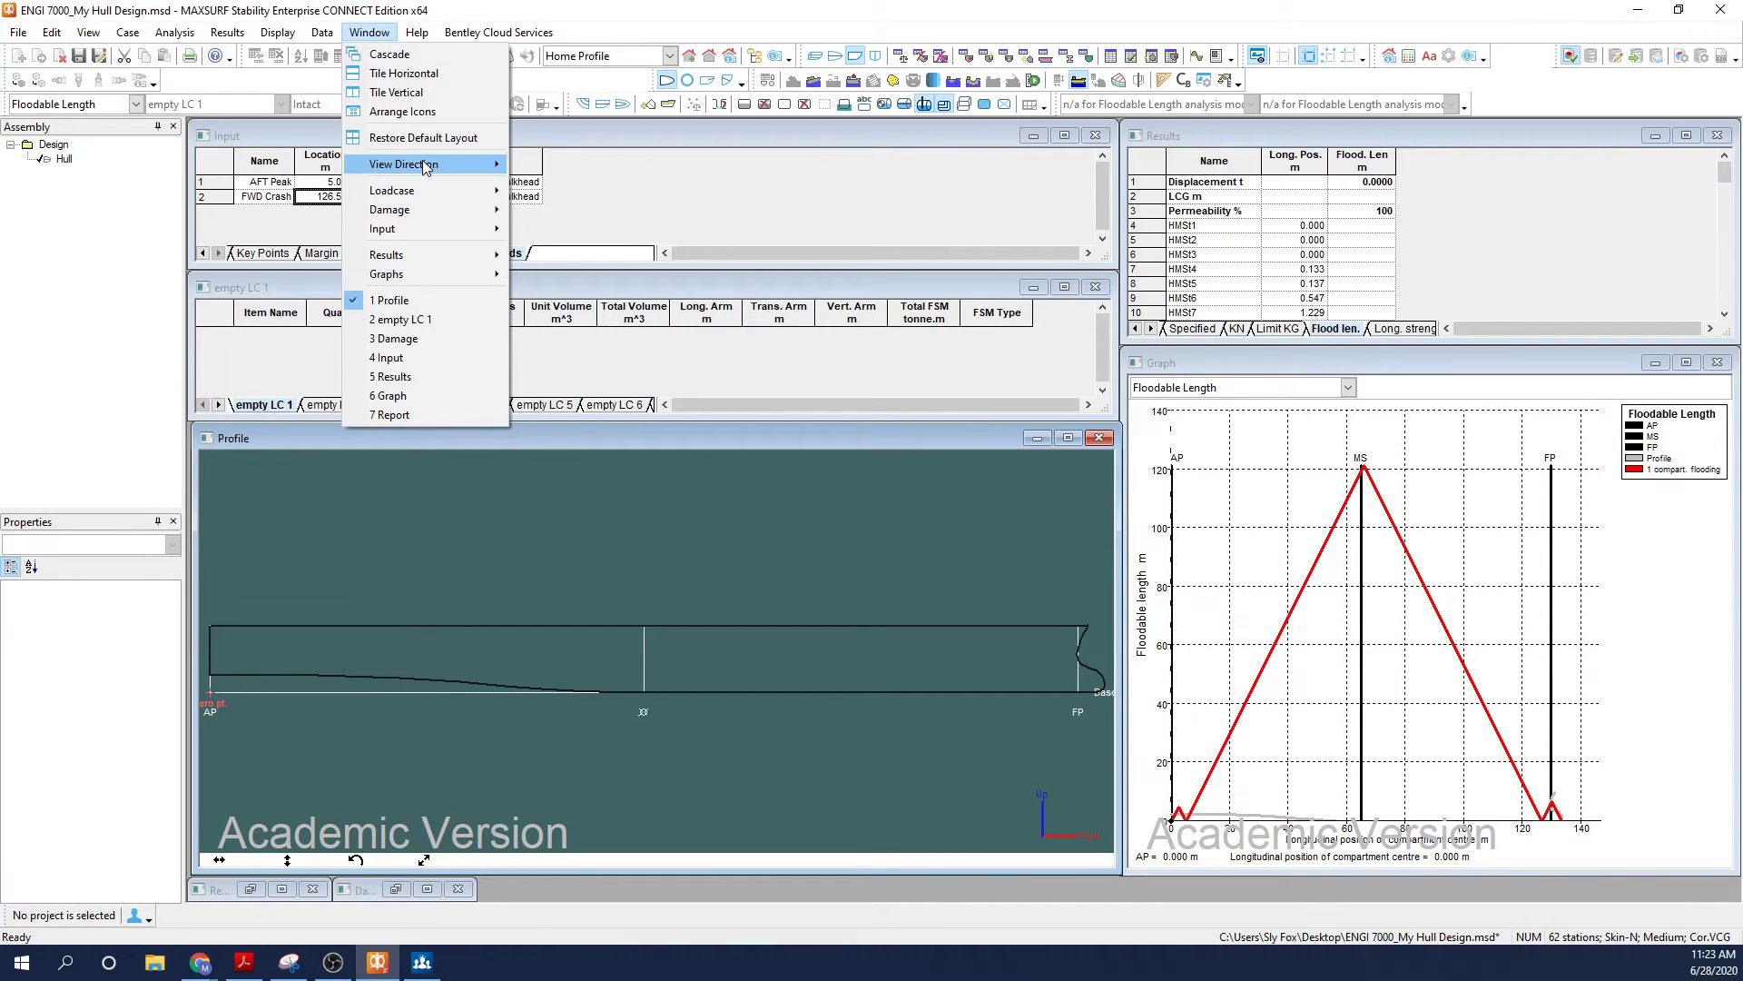
mouse_move(454, 164)
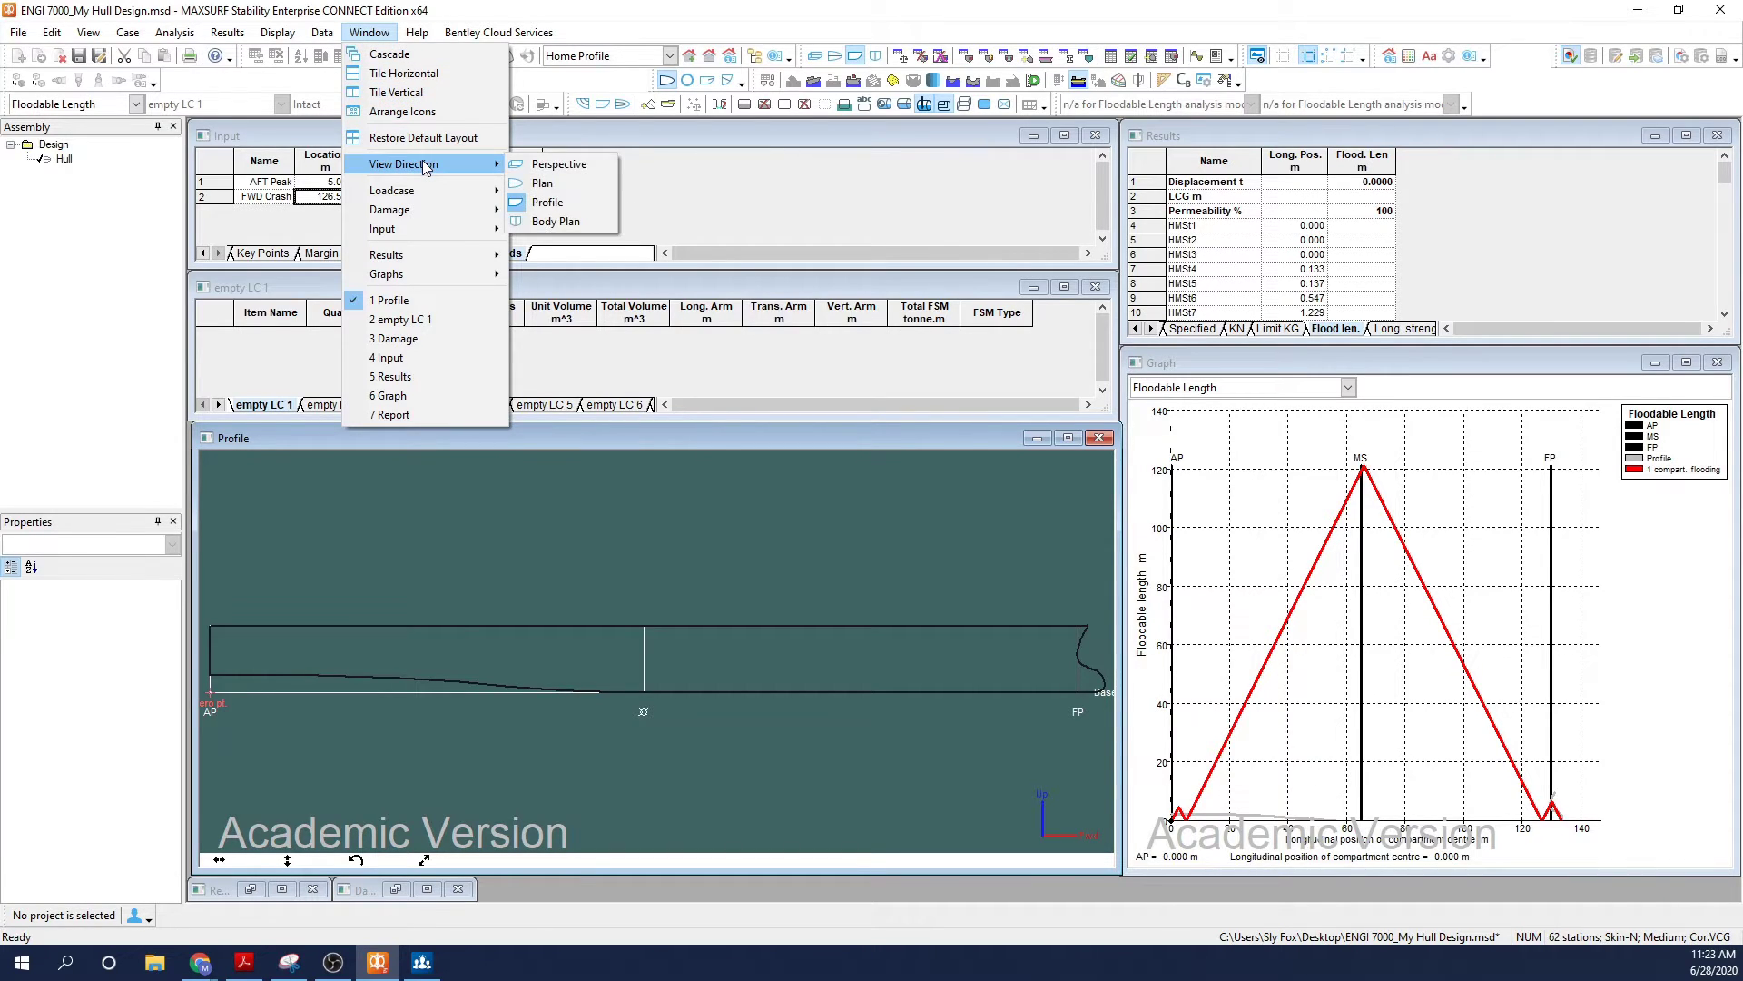
click(565, 181)
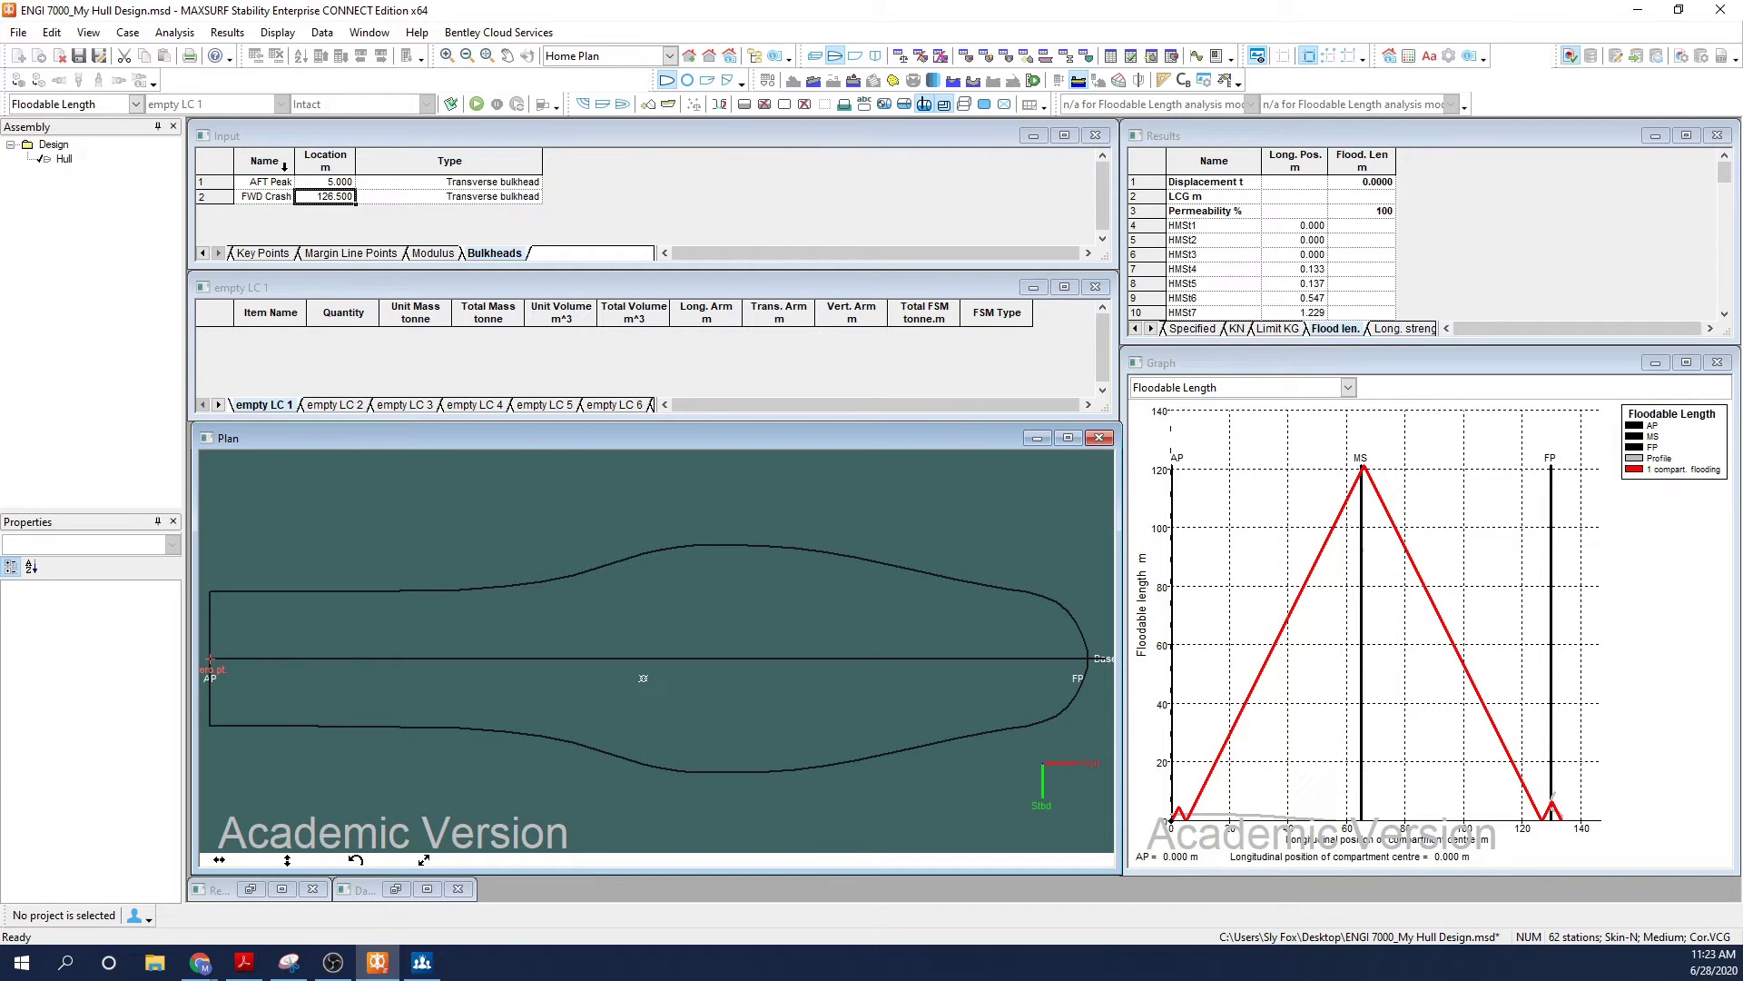
click(287, 138)
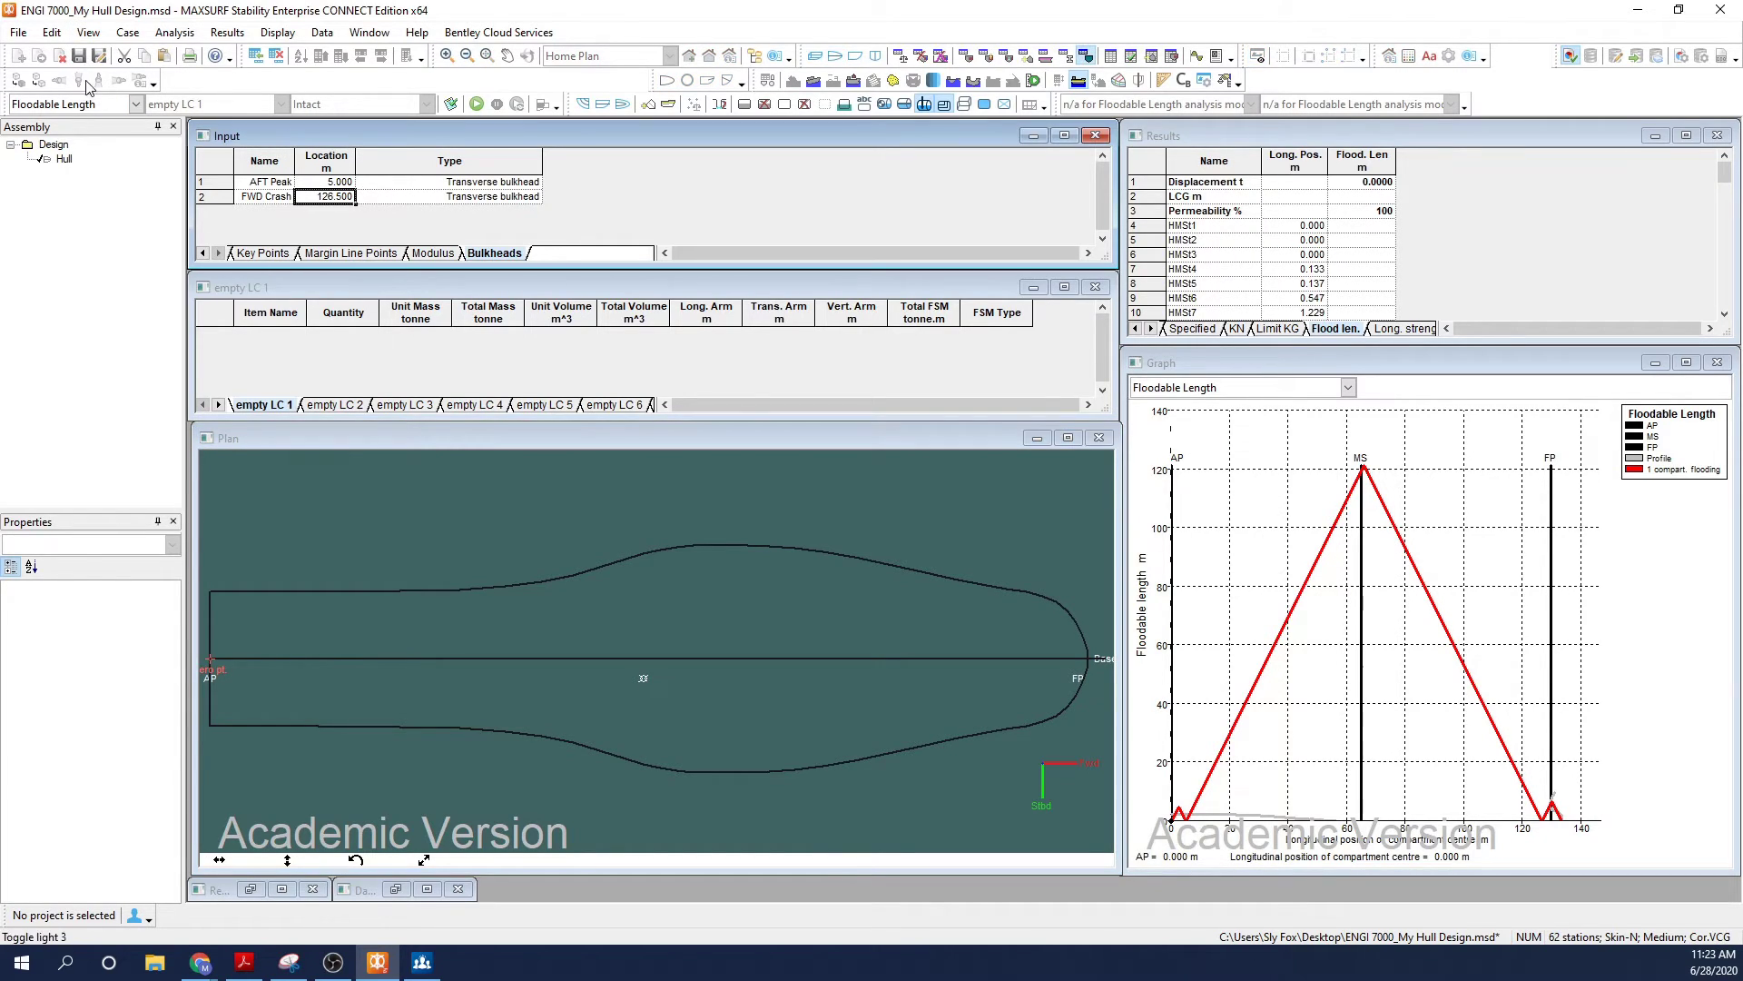
- Add a transverse bulkhead named AFT located at 45 m
click(52, 33)
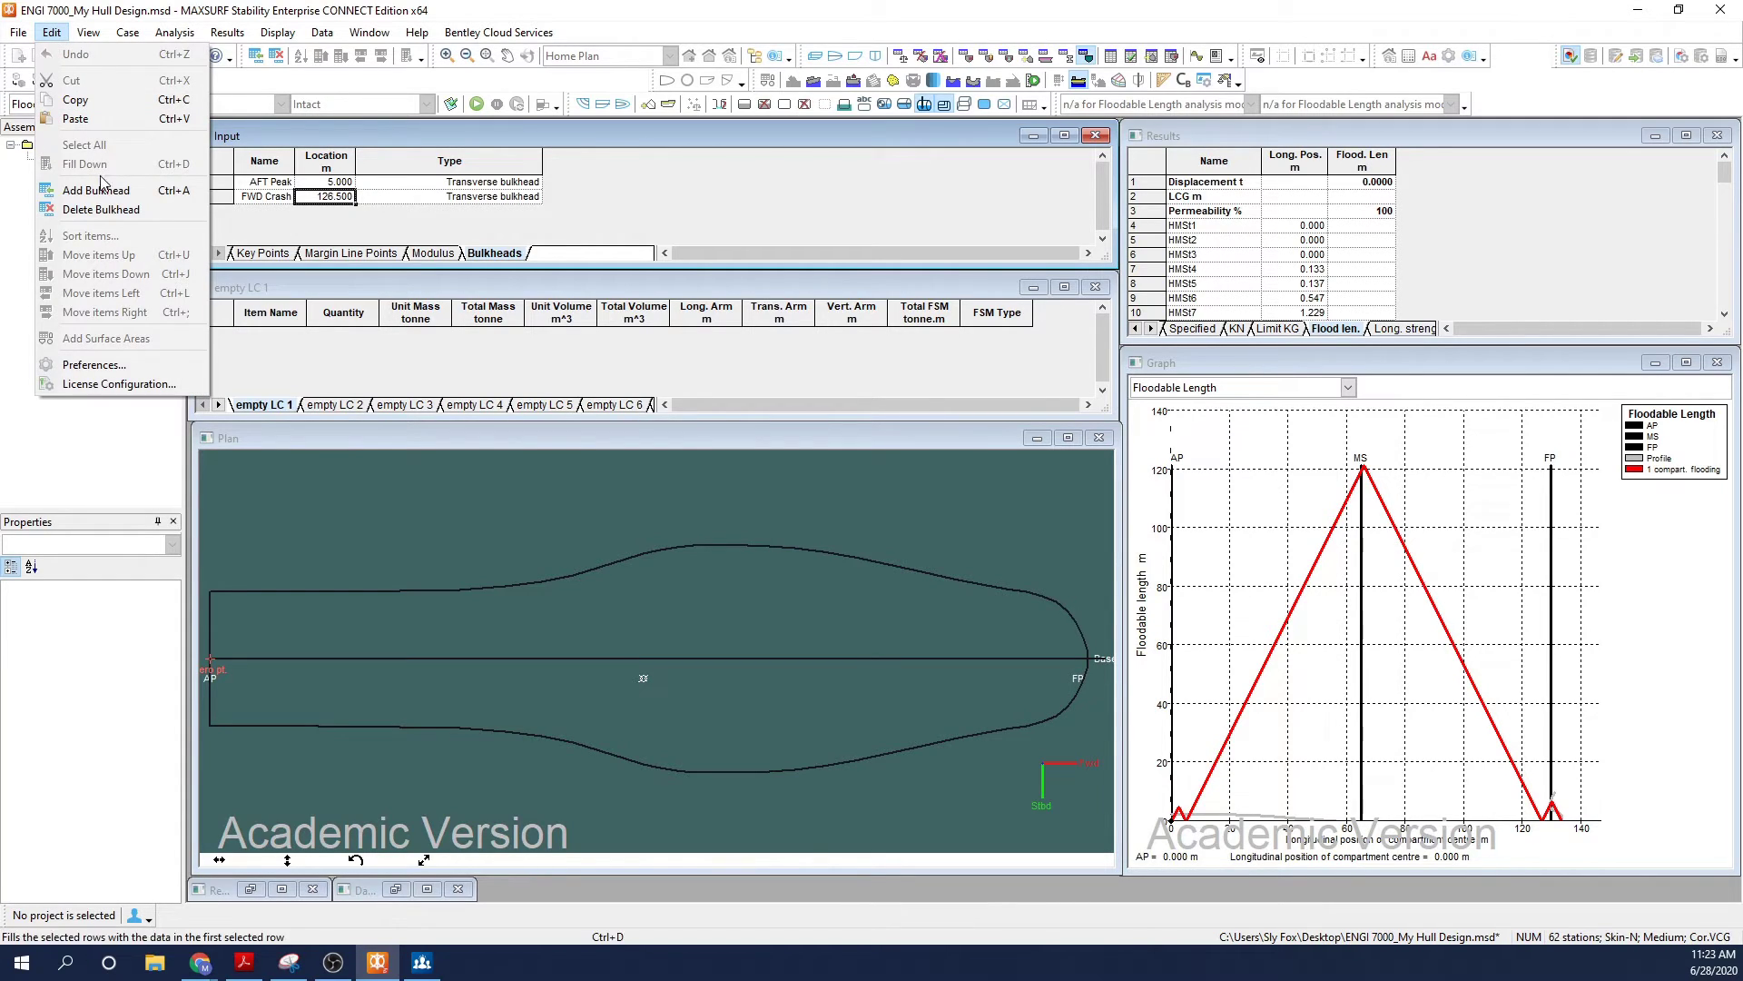
click(102, 191)
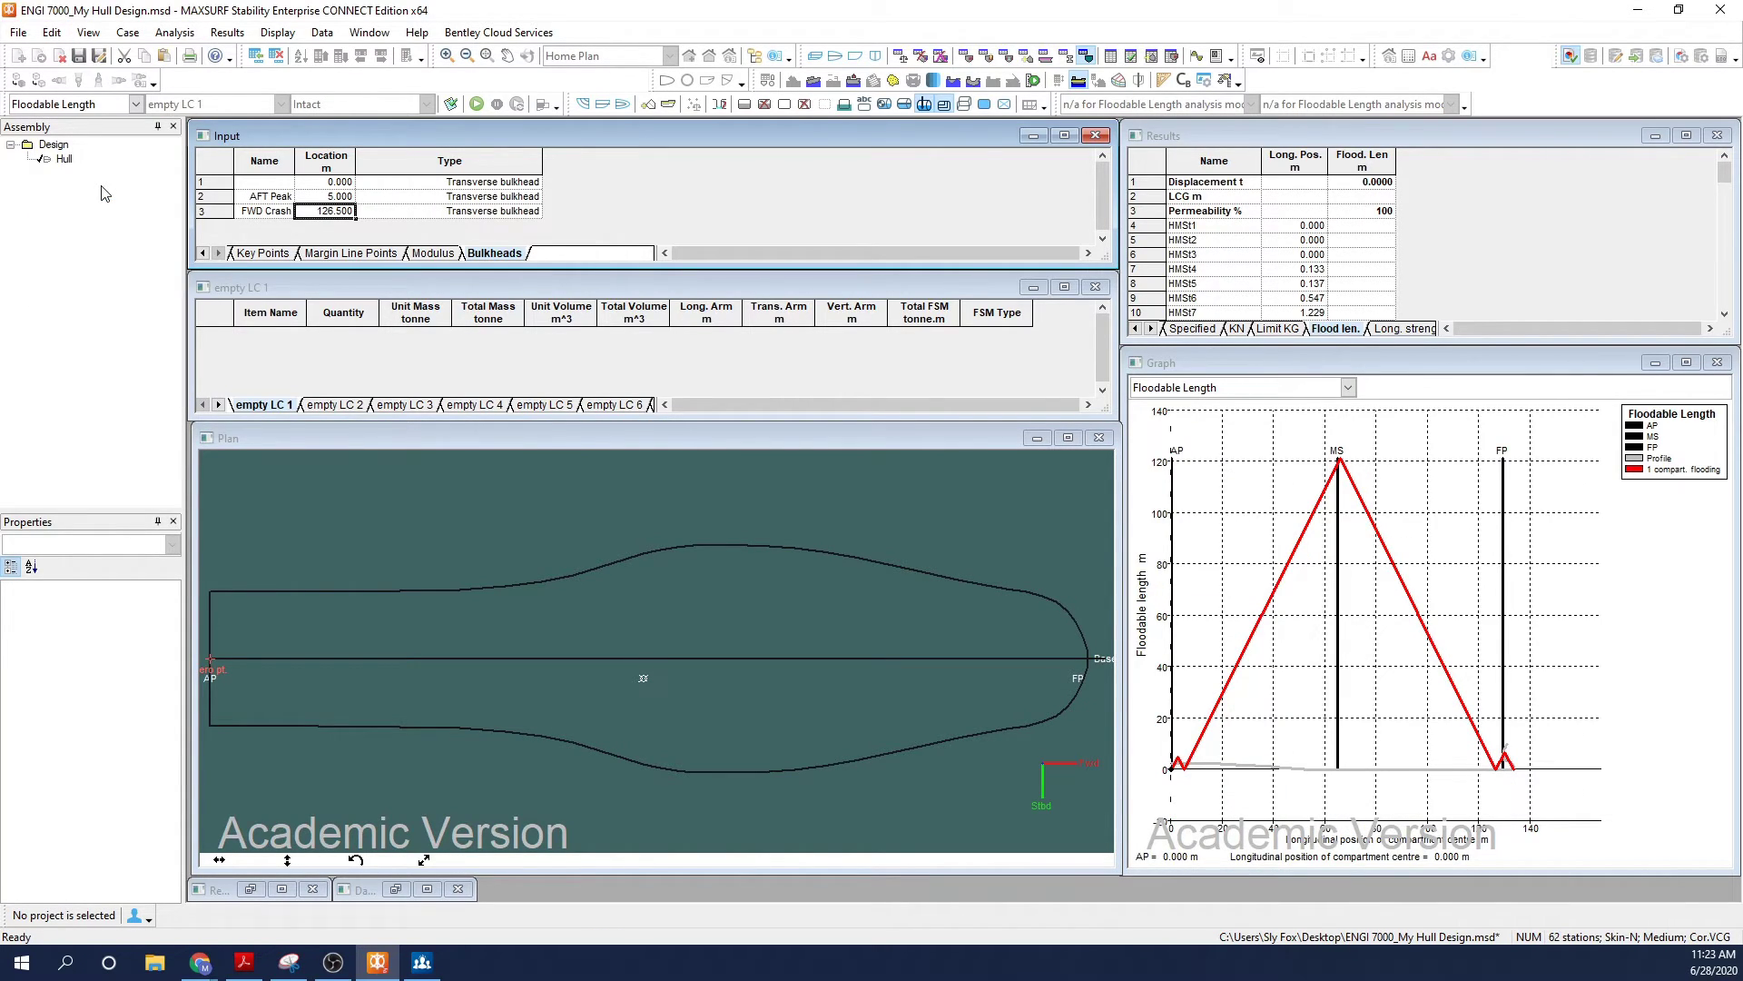
click(270, 185)
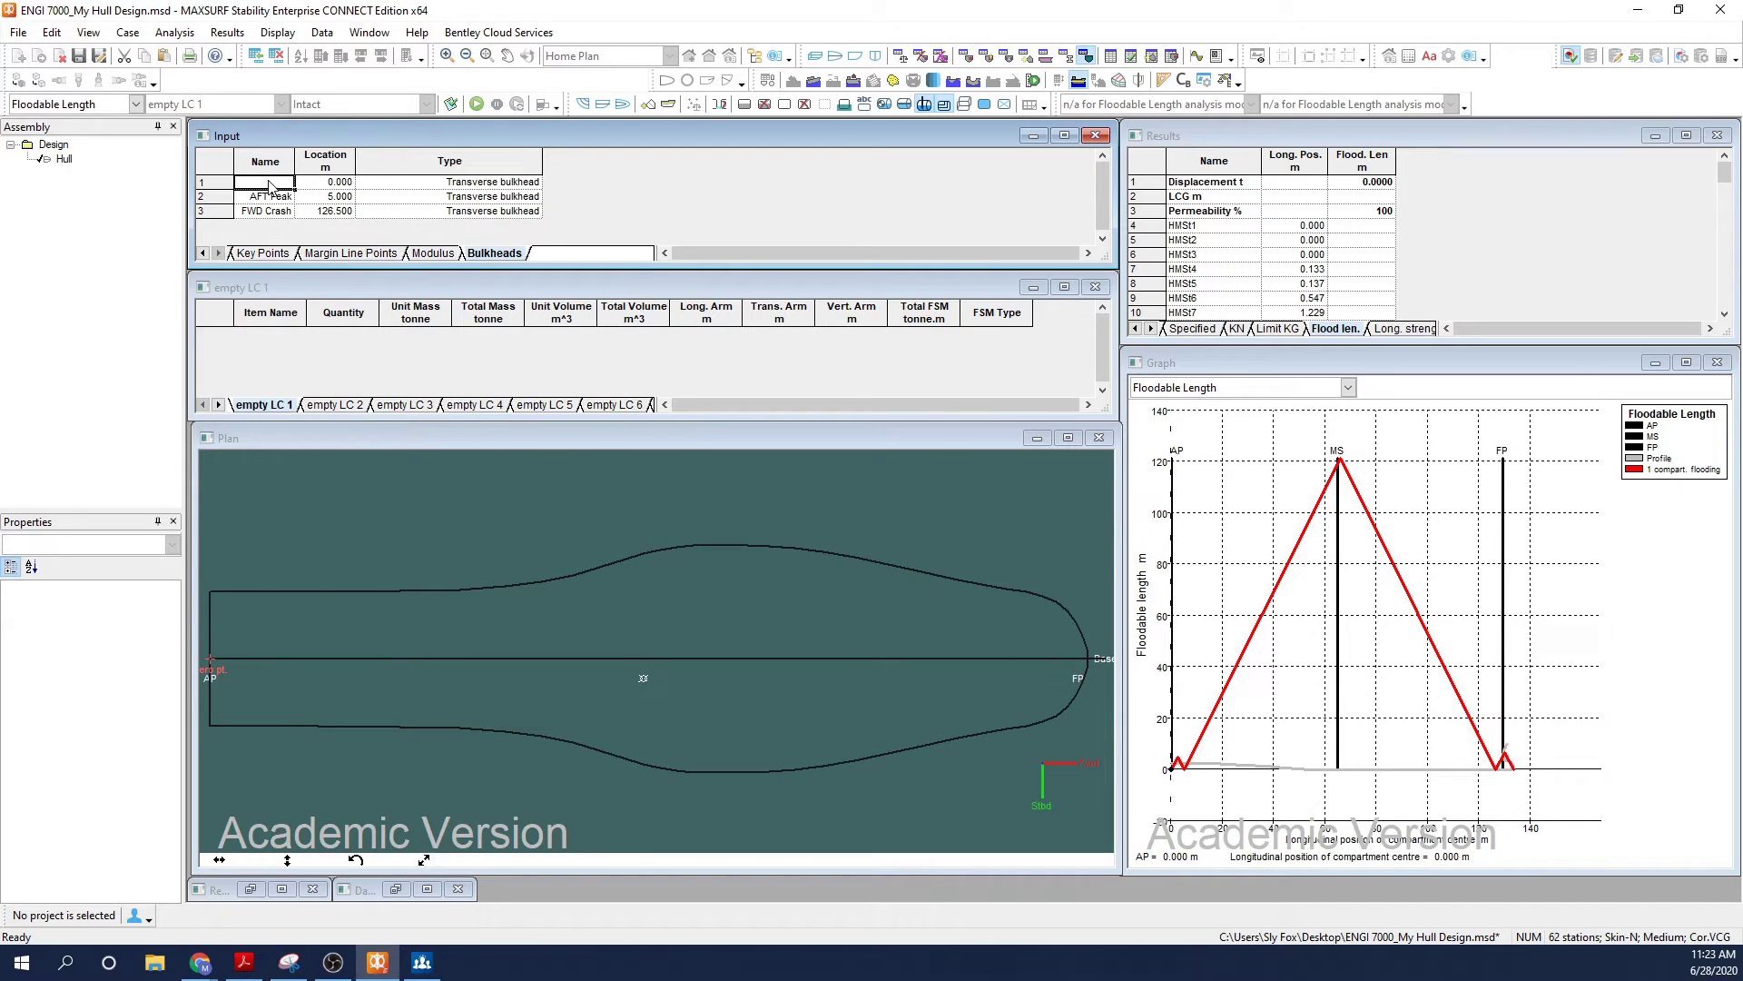
text(AFT)
key(Tab)
text(45)
key(Return)
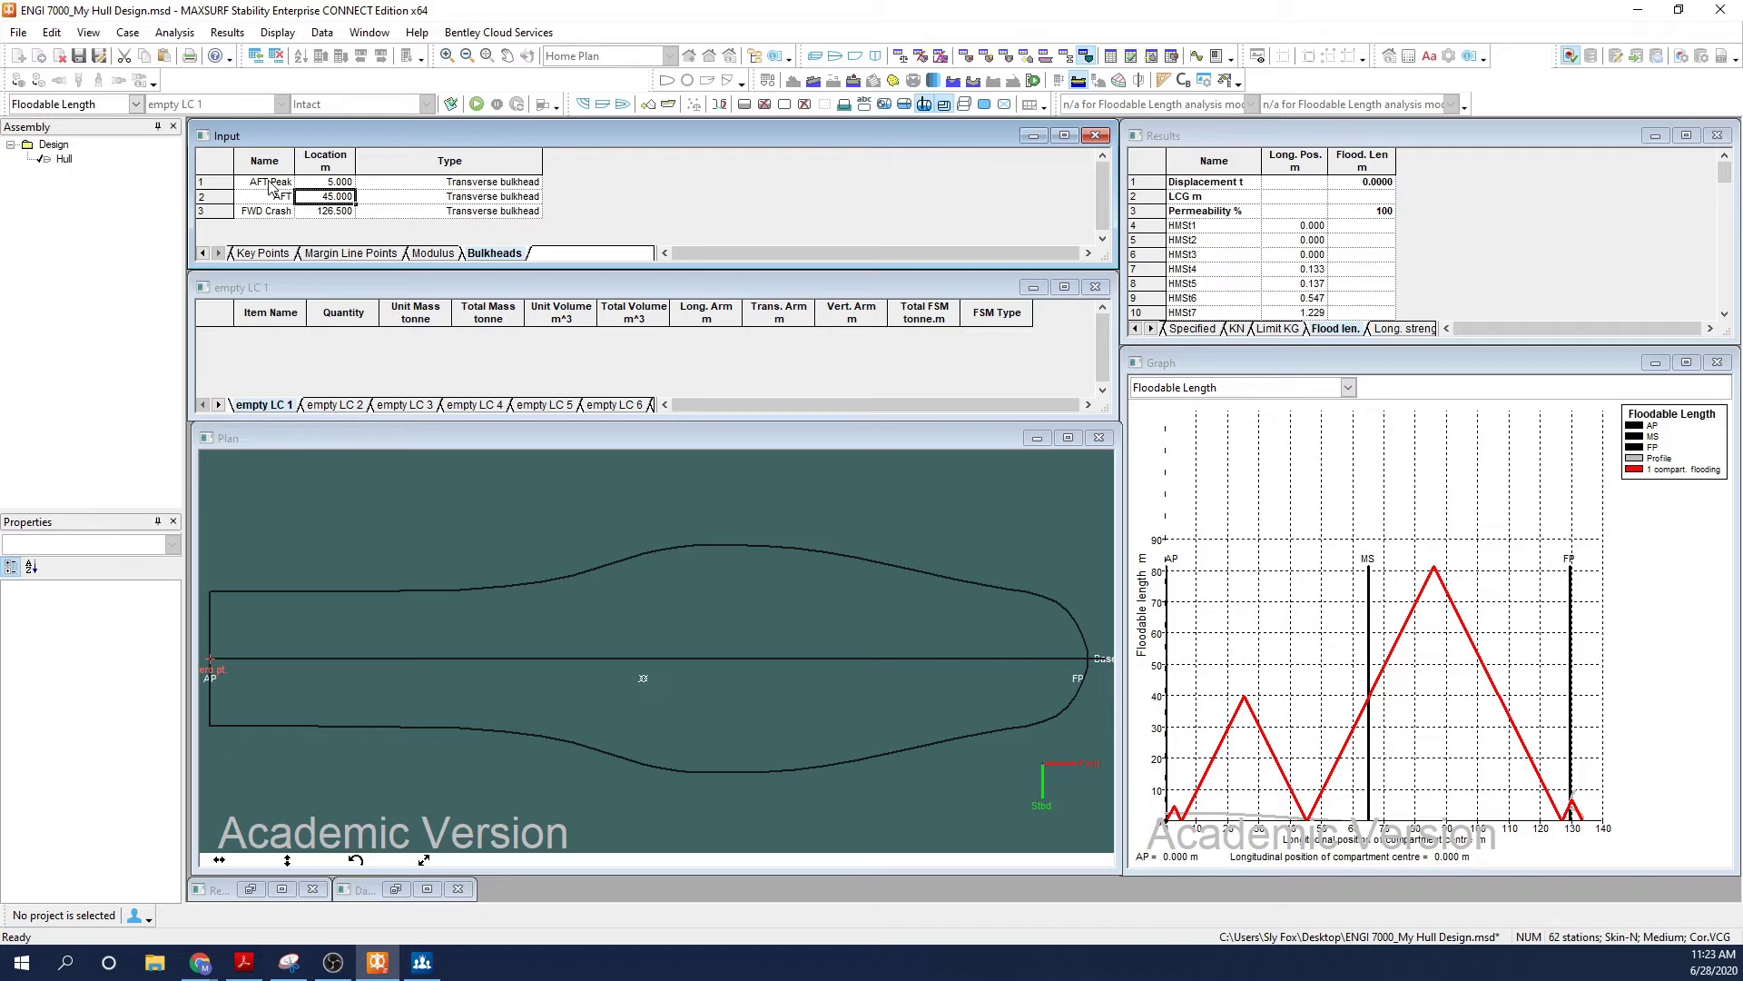
click(58, 36)
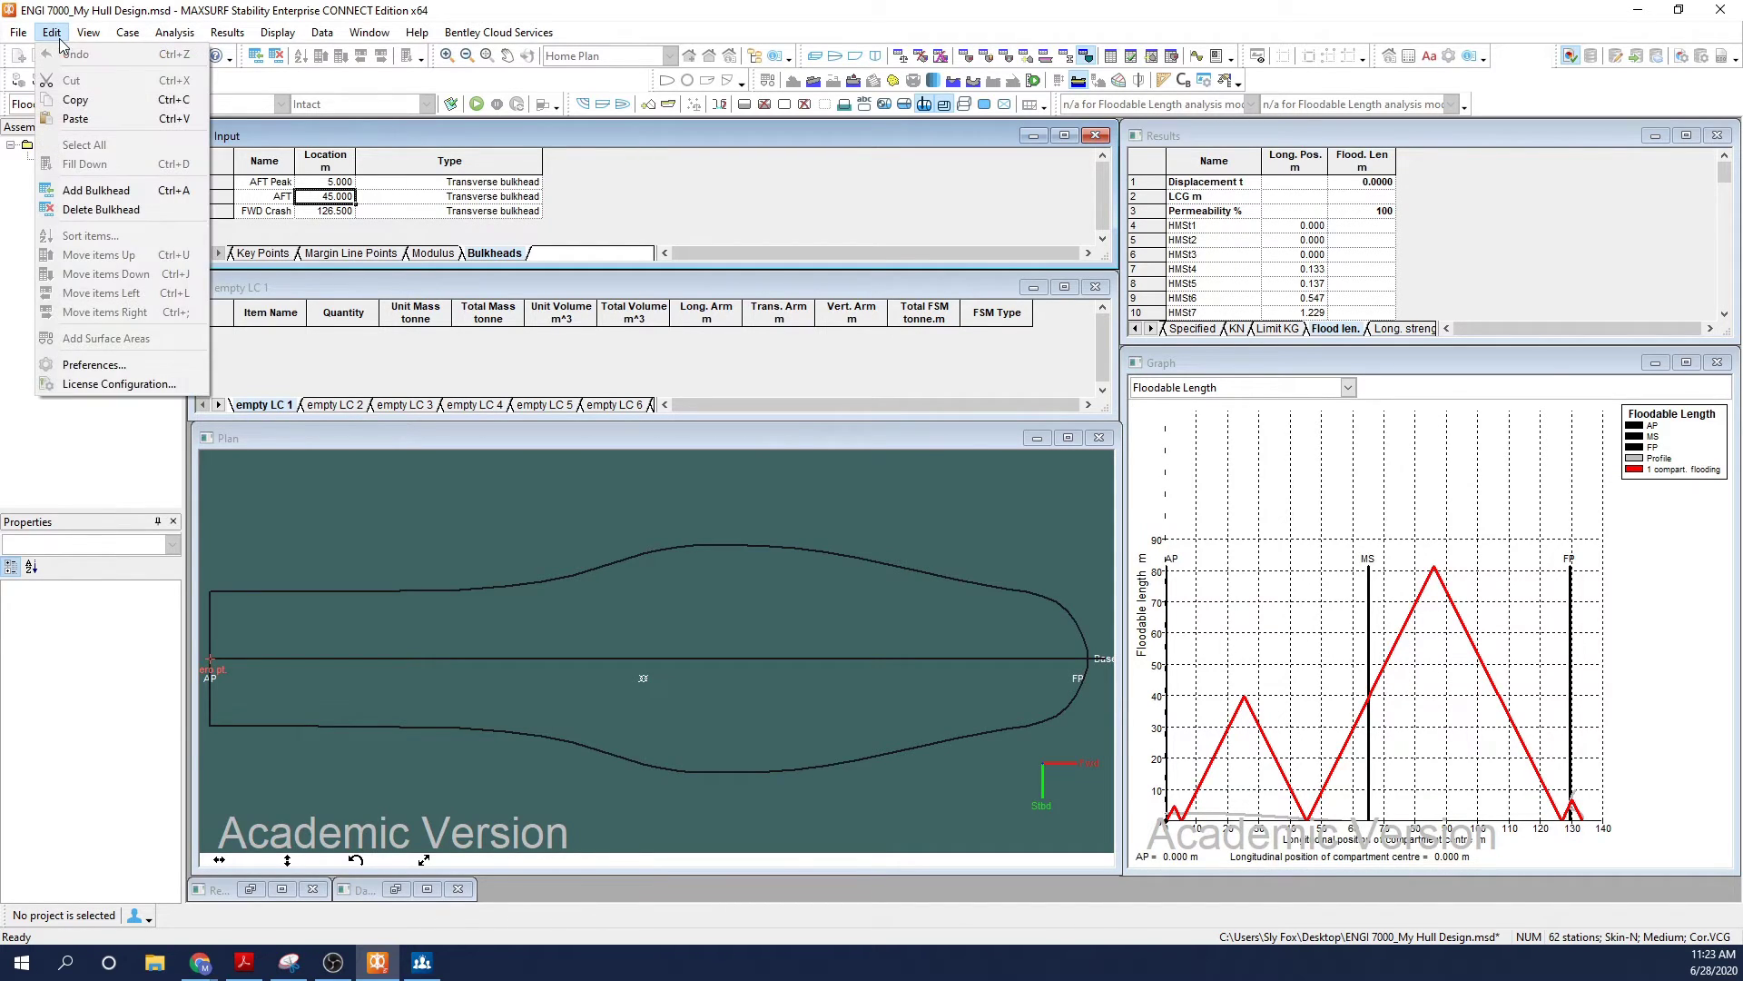
- Add a fourth bulkhead named AFT ER and place it at 72 m
click(95, 189)
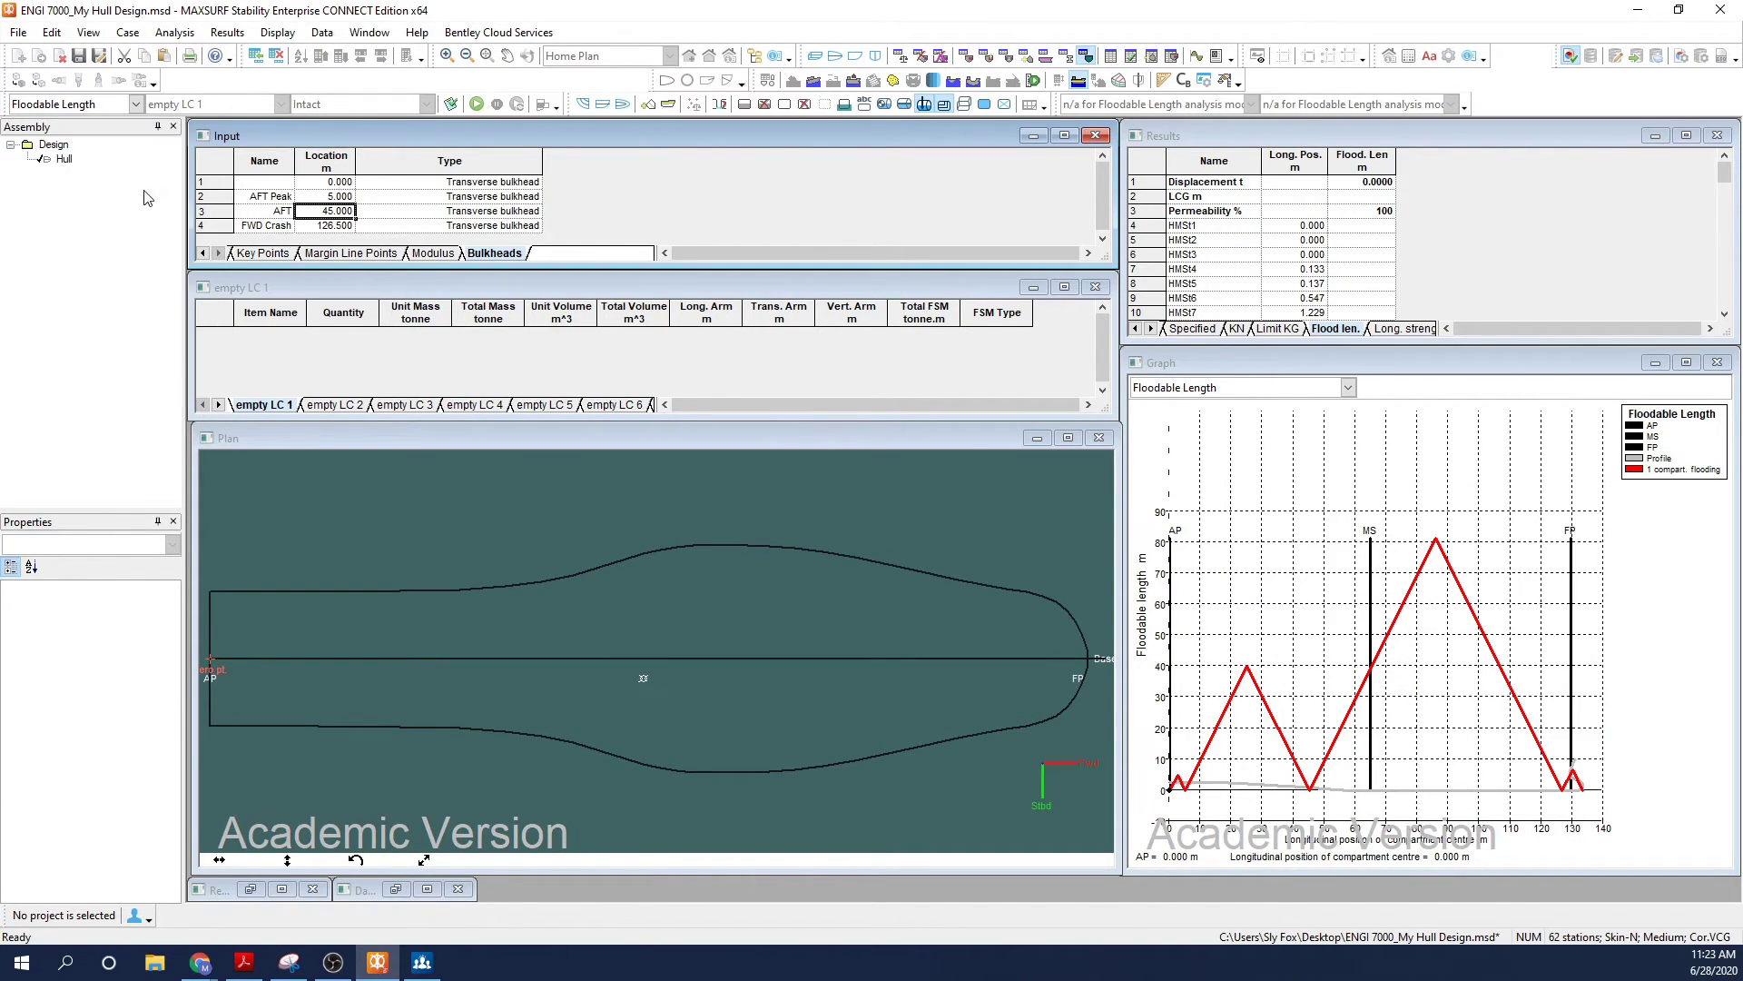
click(287, 183)
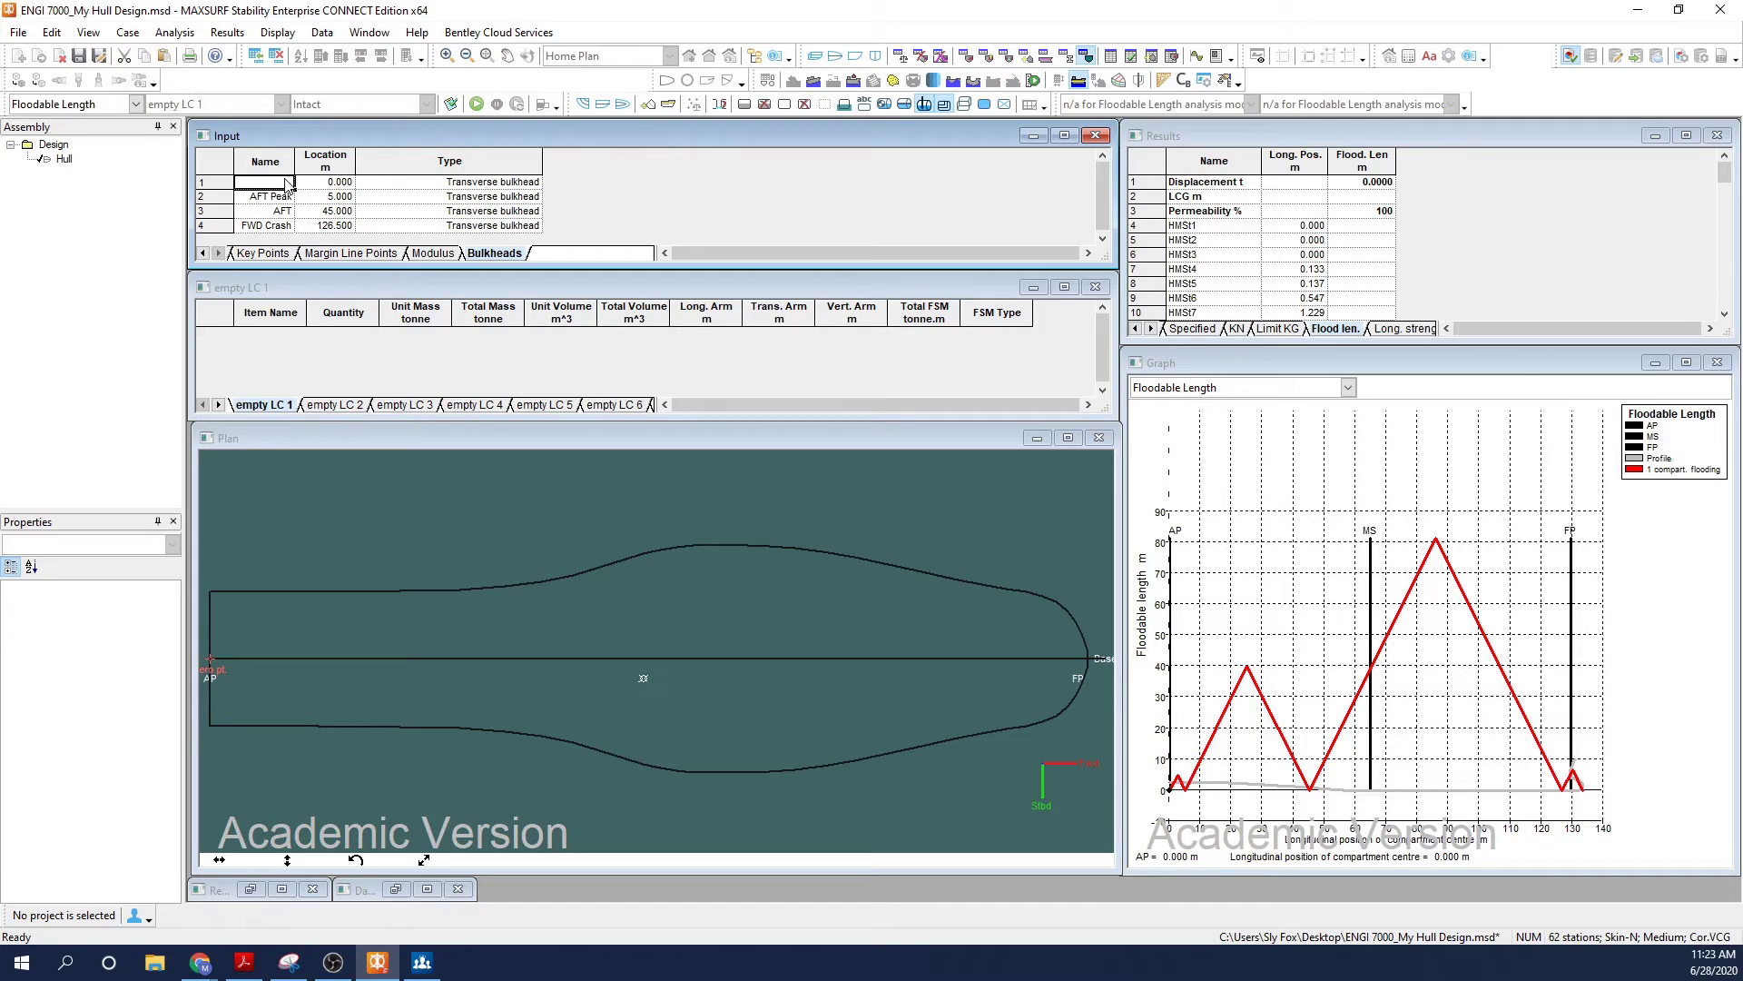
text(AFT ER)
click(345, 182)
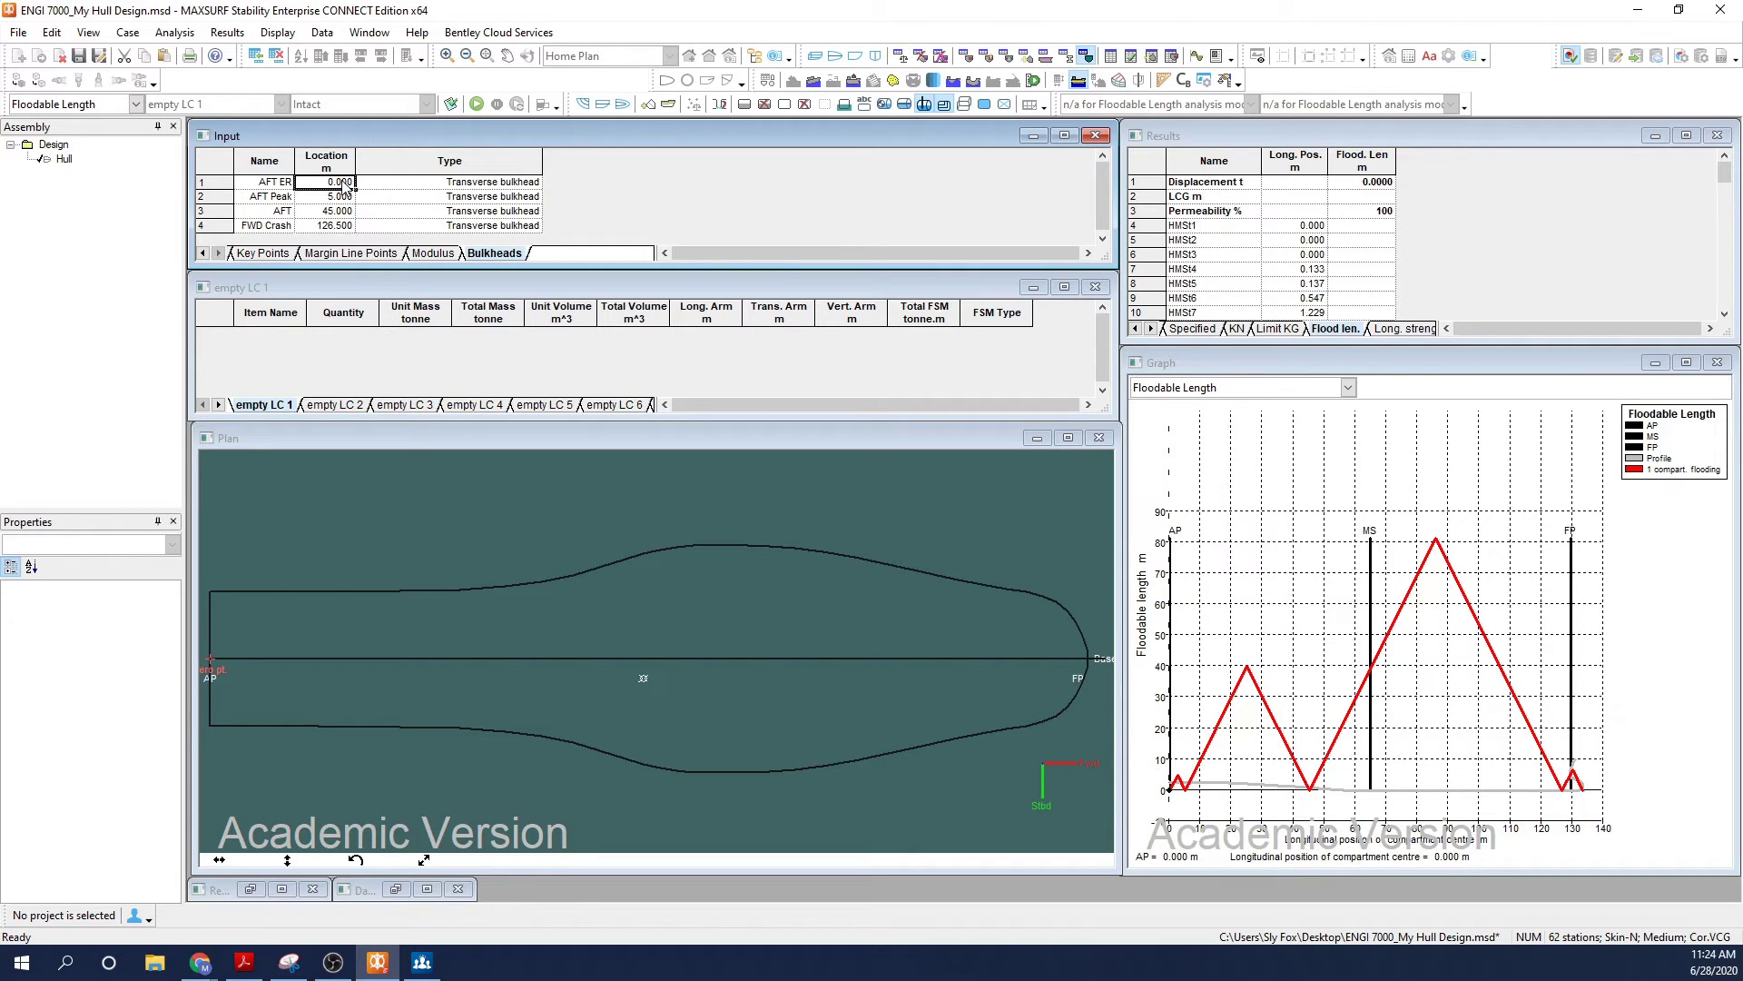
text(72)
key(Return)
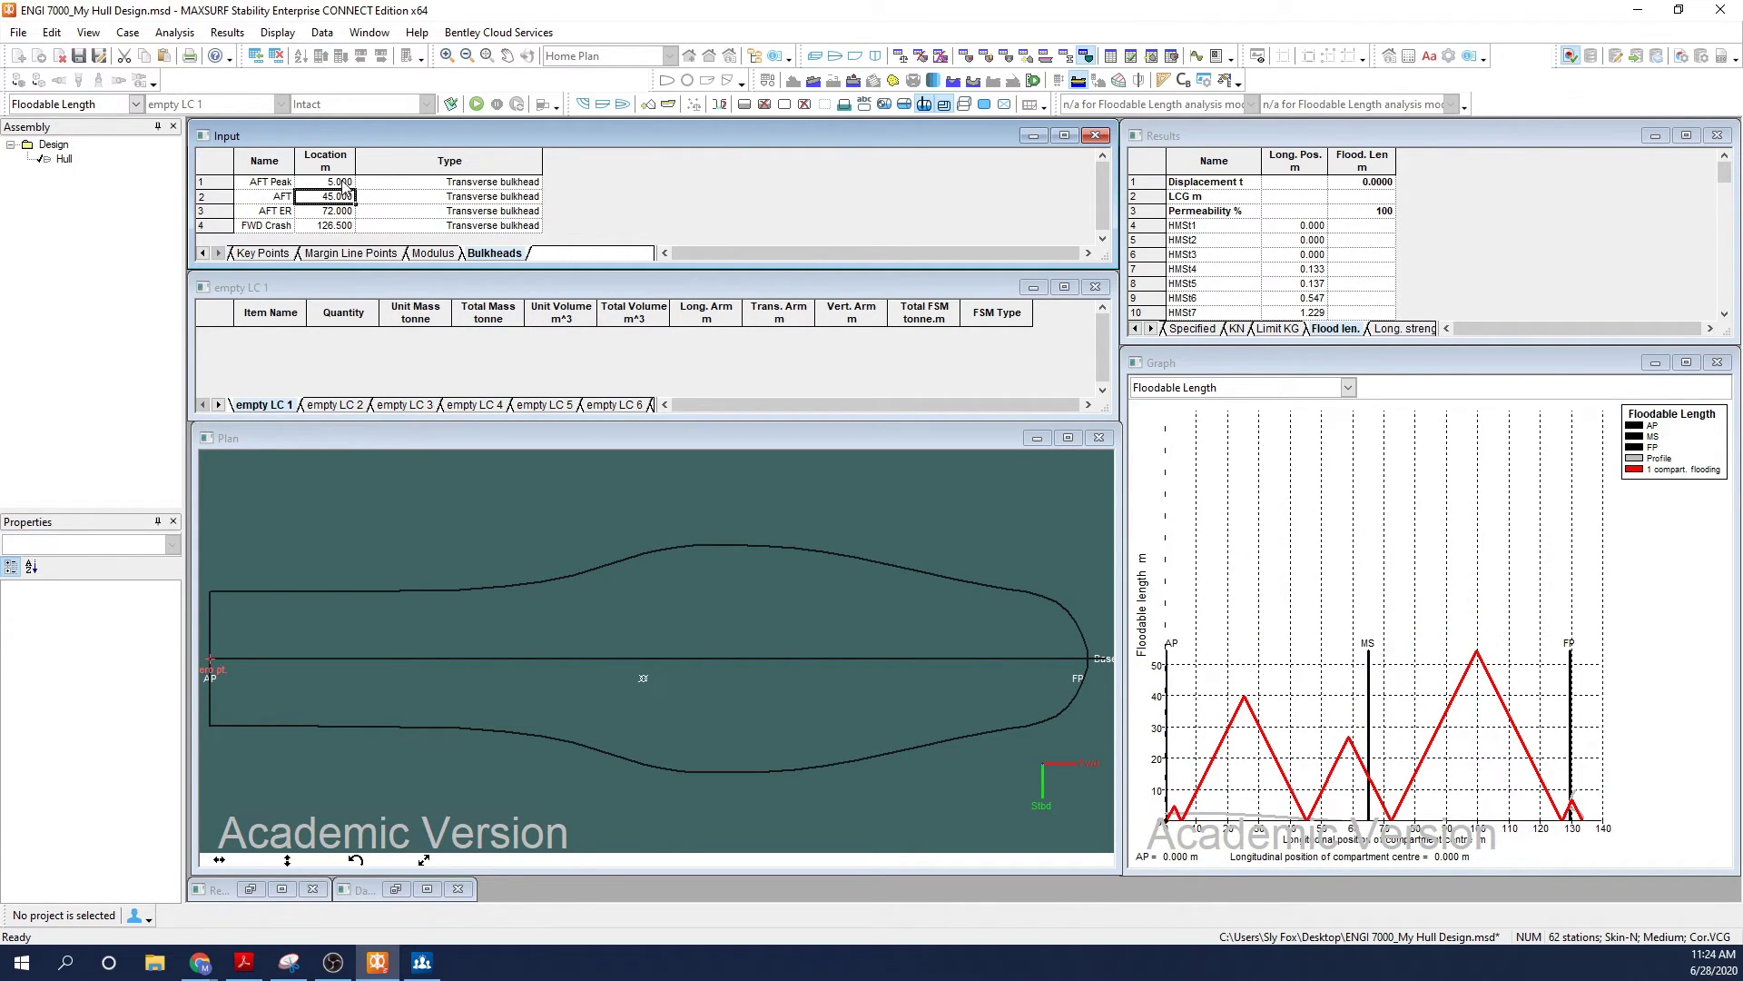
- Add a fifth bulkhead named FWD ER with location 95 m
click(52, 33)
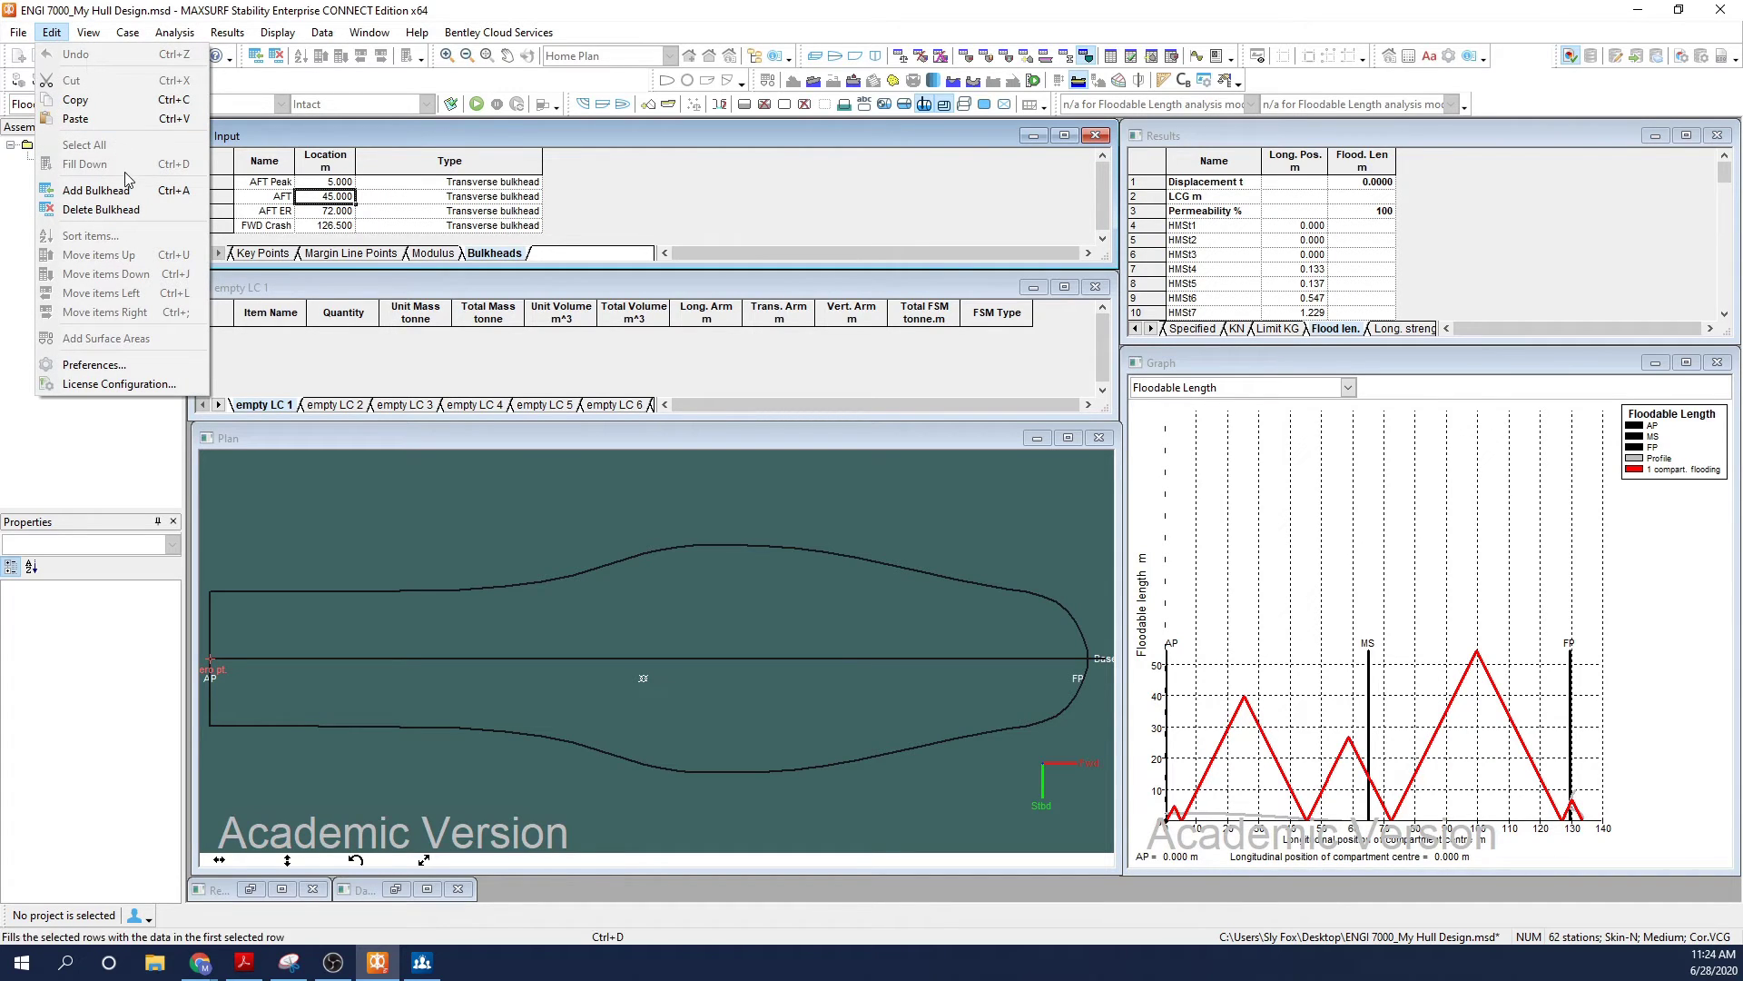
click(96, 190)
click(261, 183)
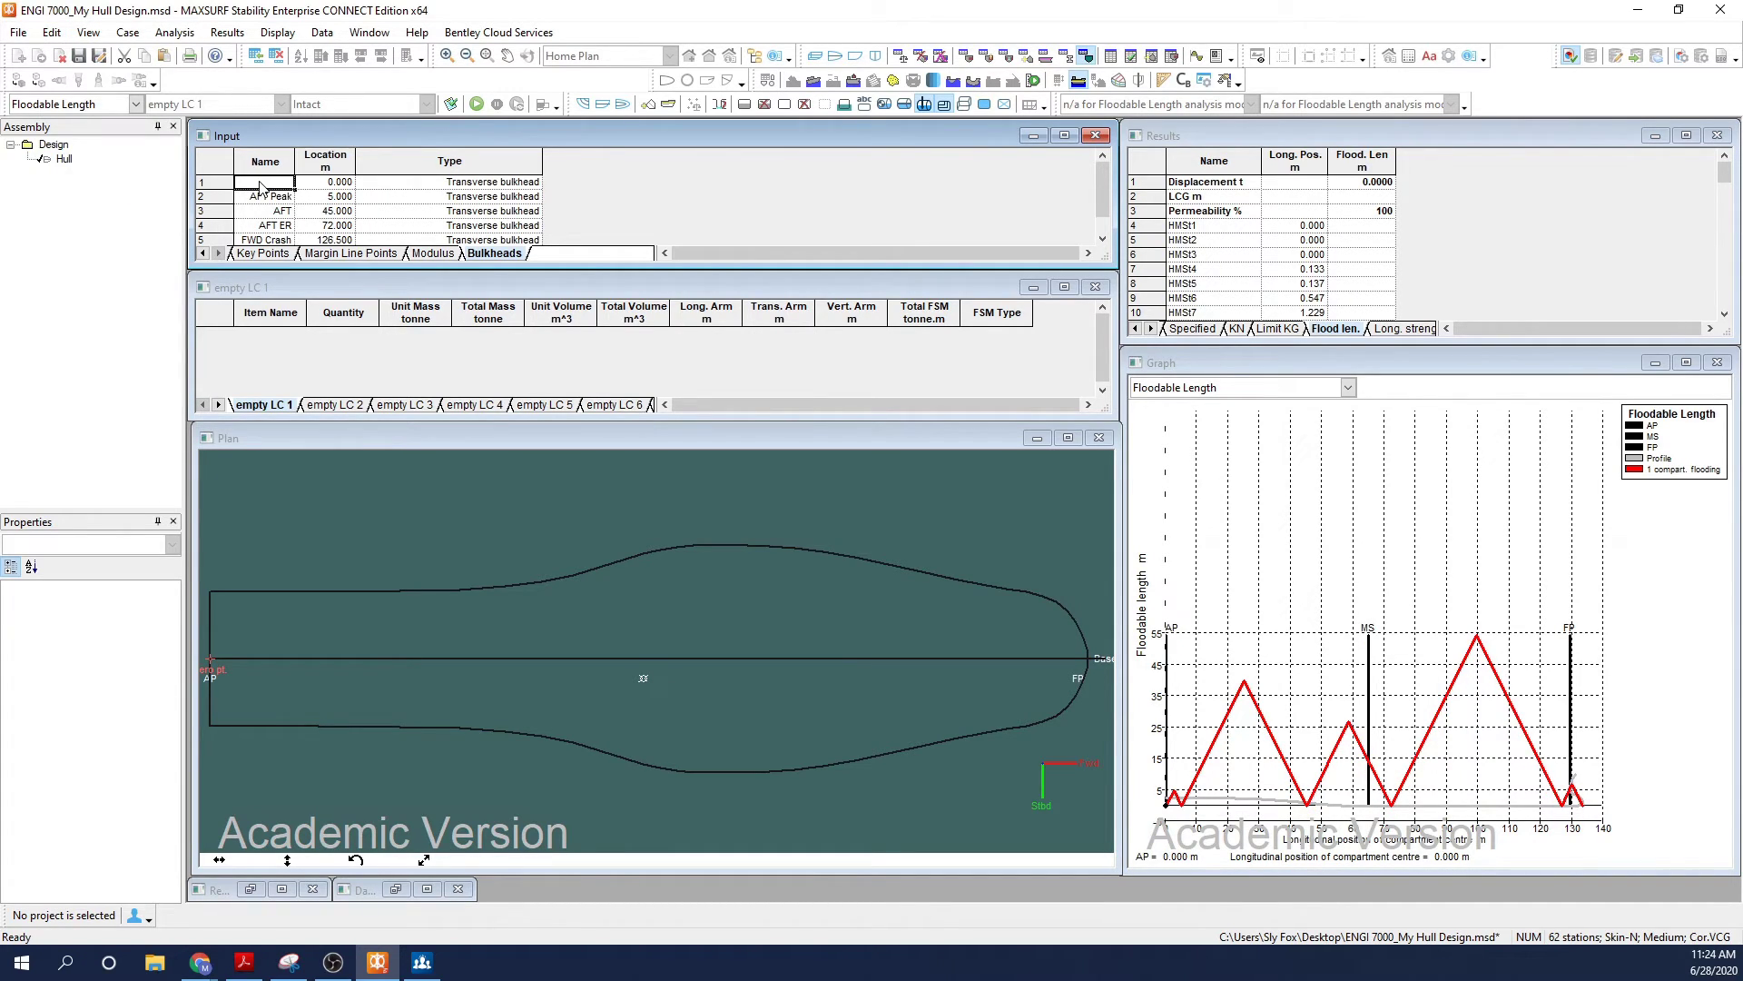
text(FWD ER)
click(336, 186)
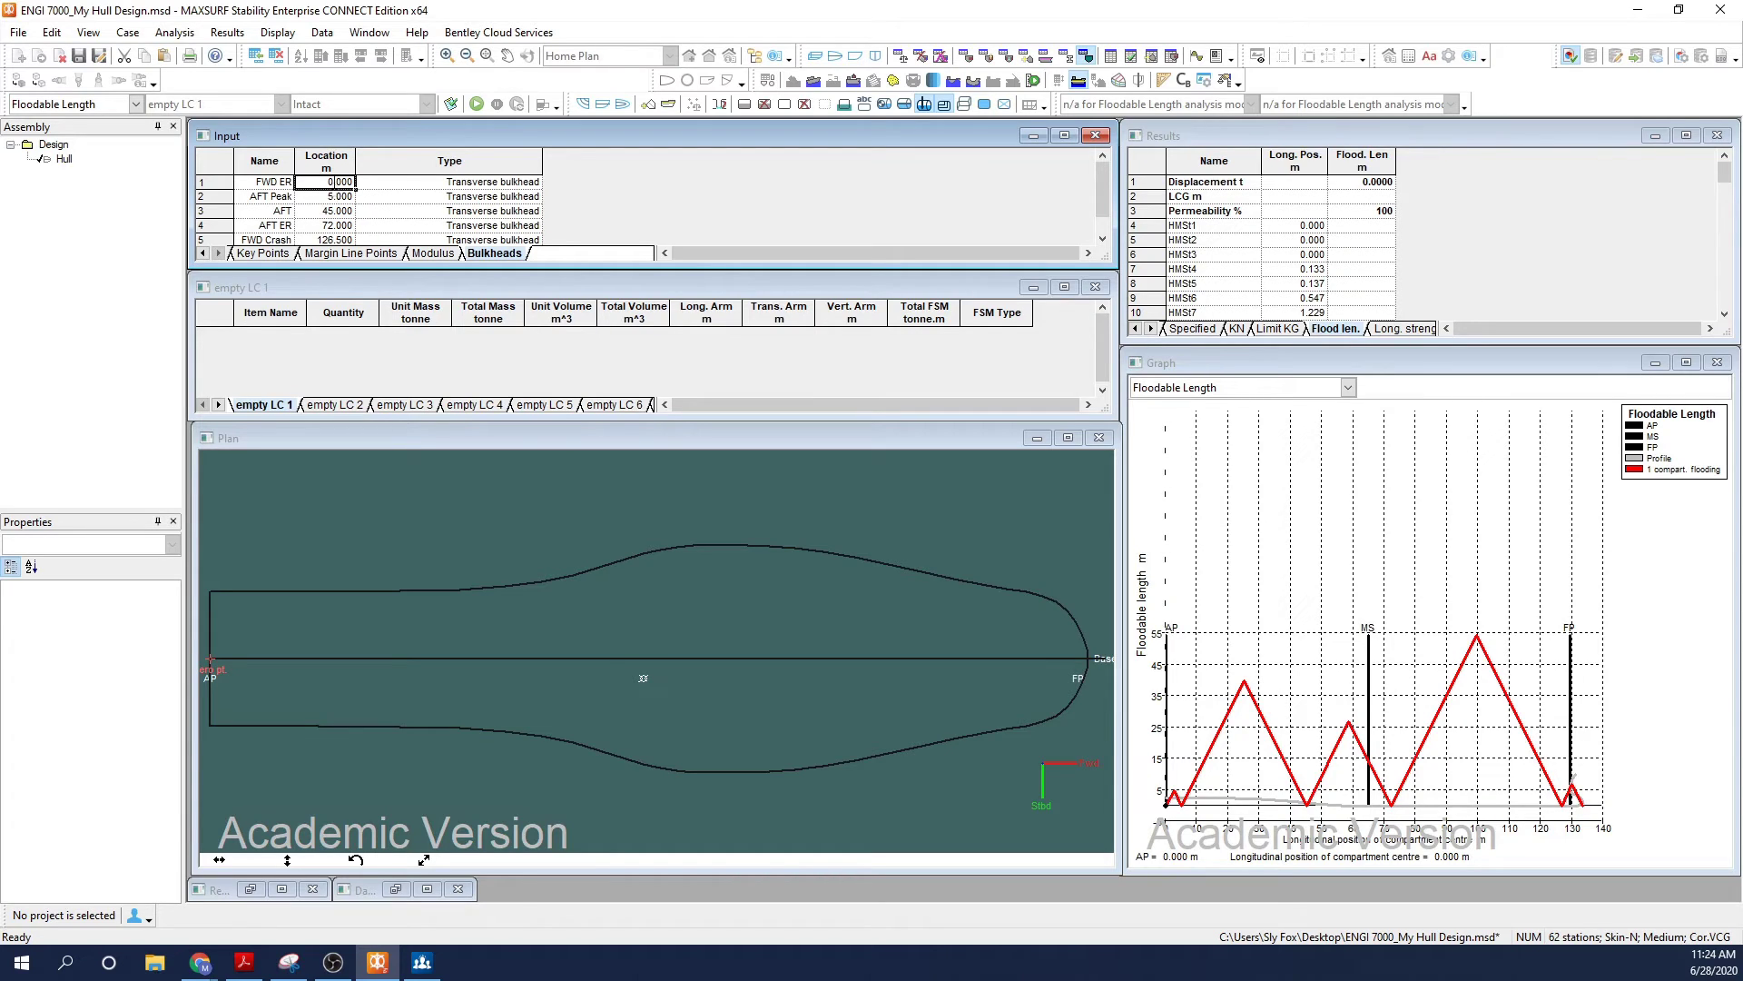
text(95)
key(Return)
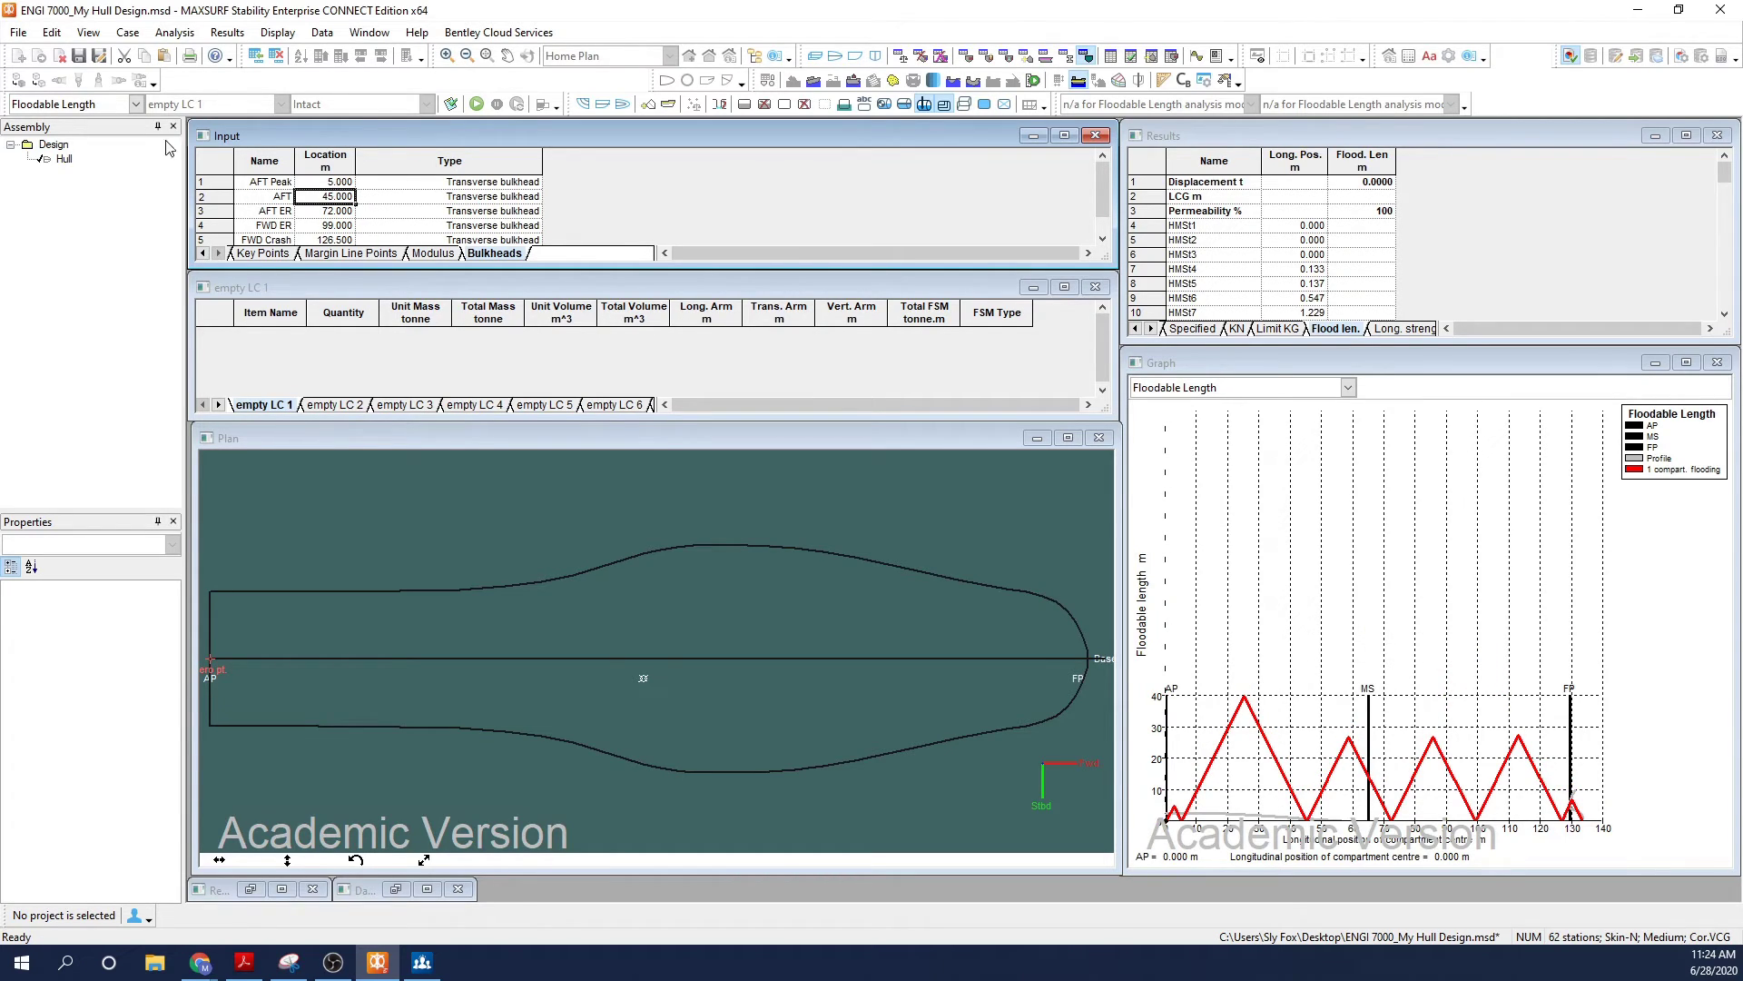
click(51, 33)
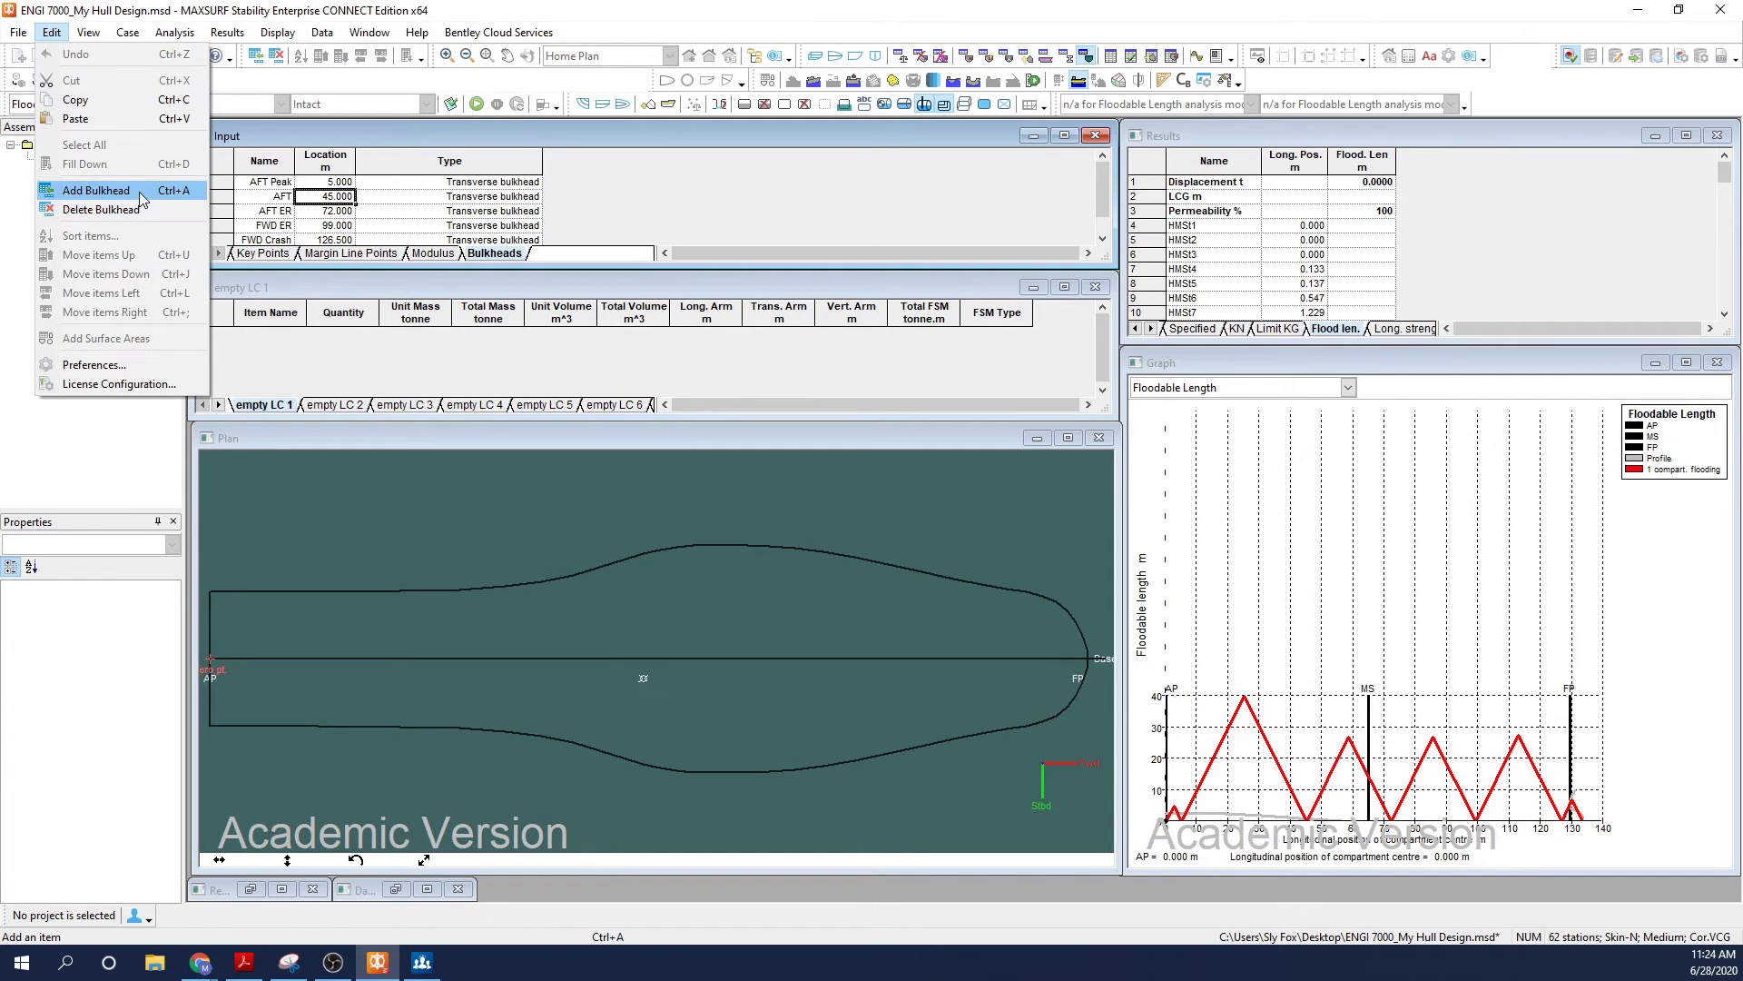
- Add a sixth bulkhead named FWD and start entering its location, 12
click(95, 190)
click(284, 183)
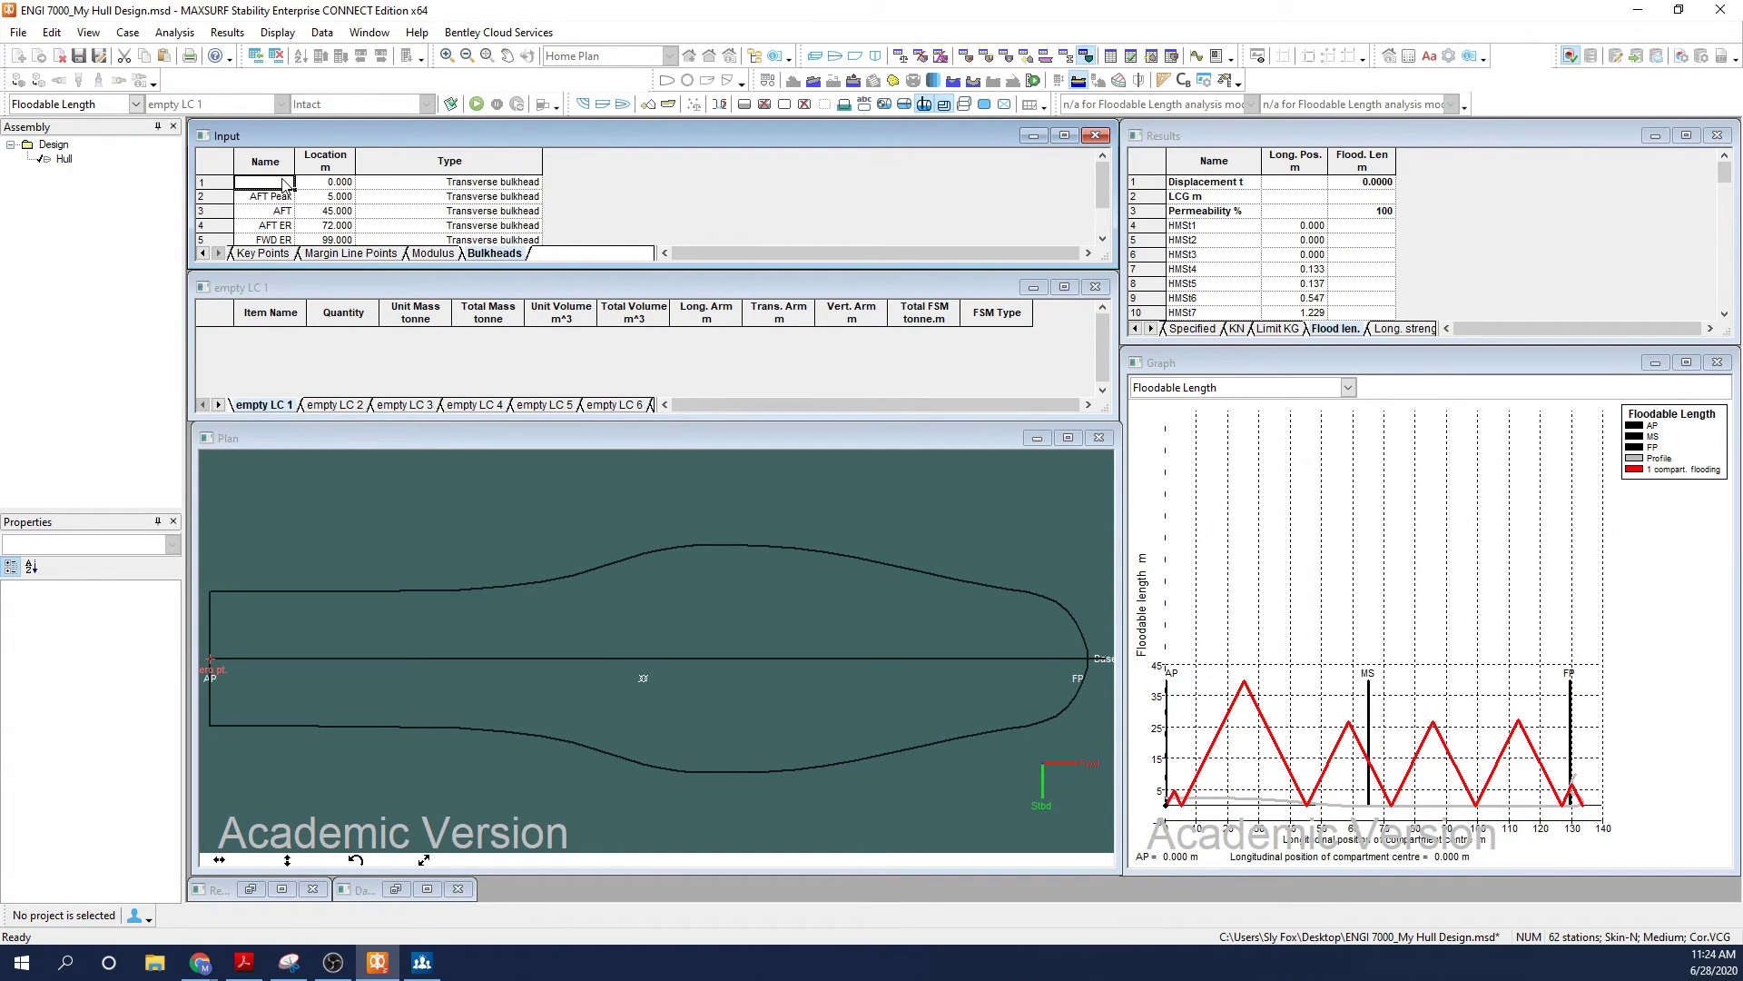
text(FWD)
click(340, 182)
text(12)
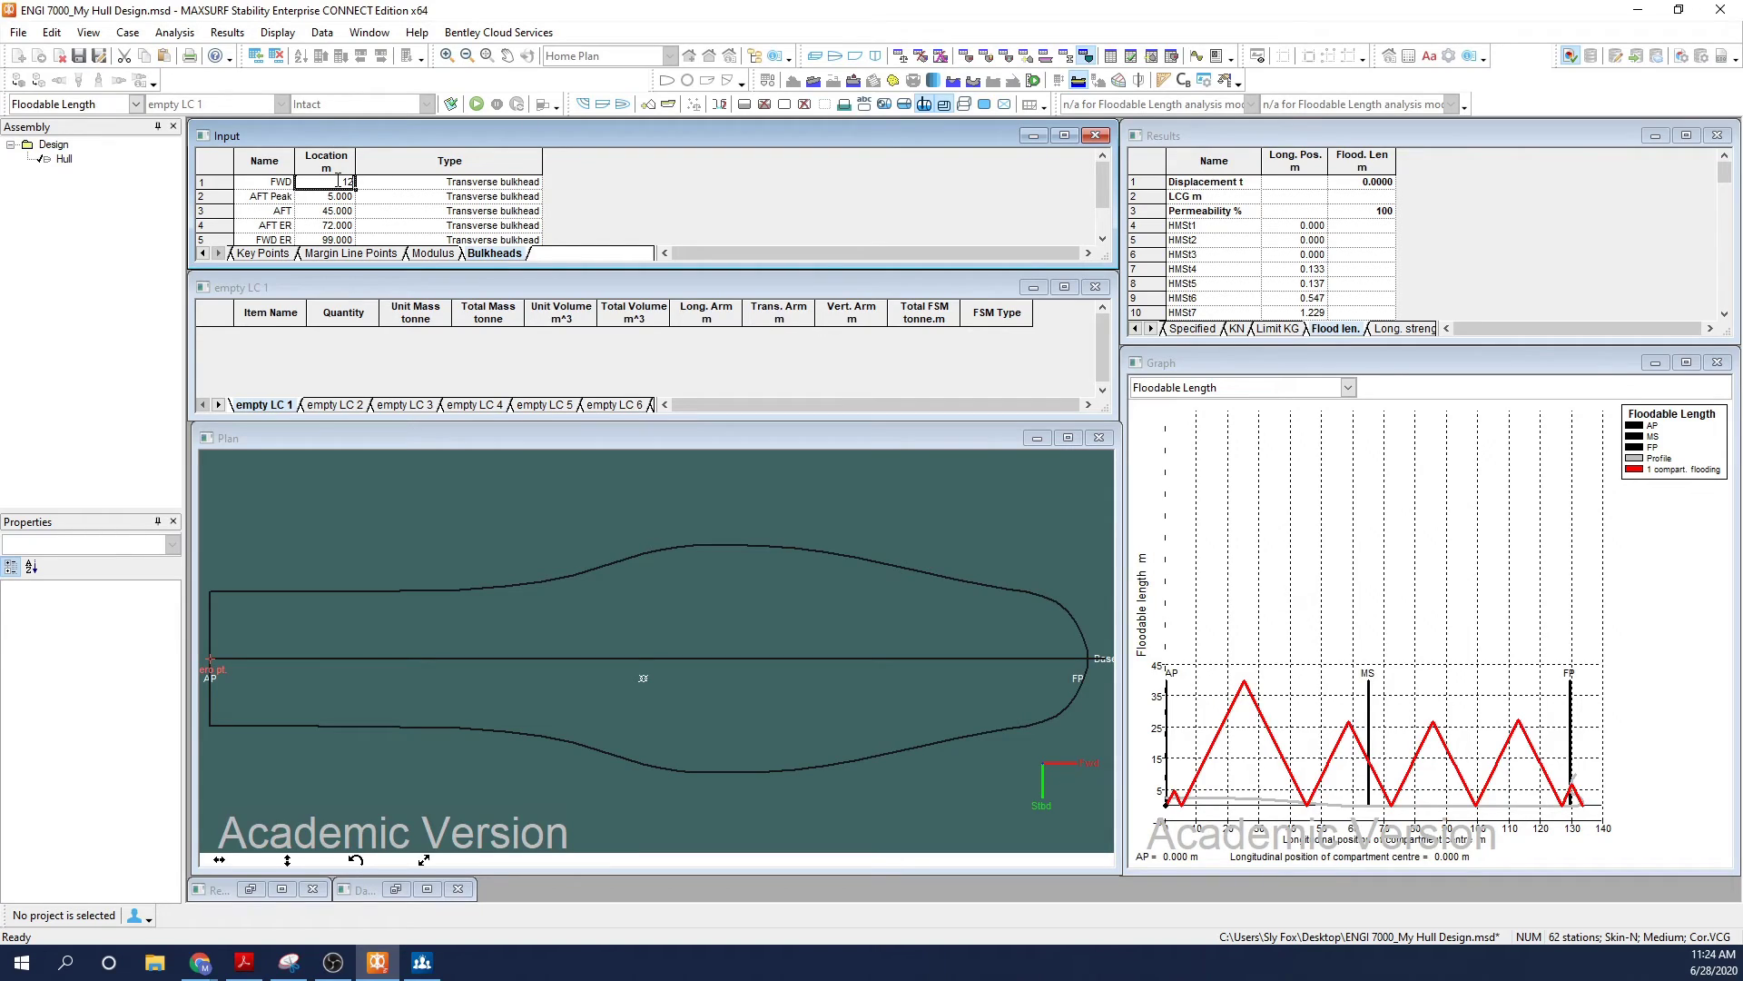